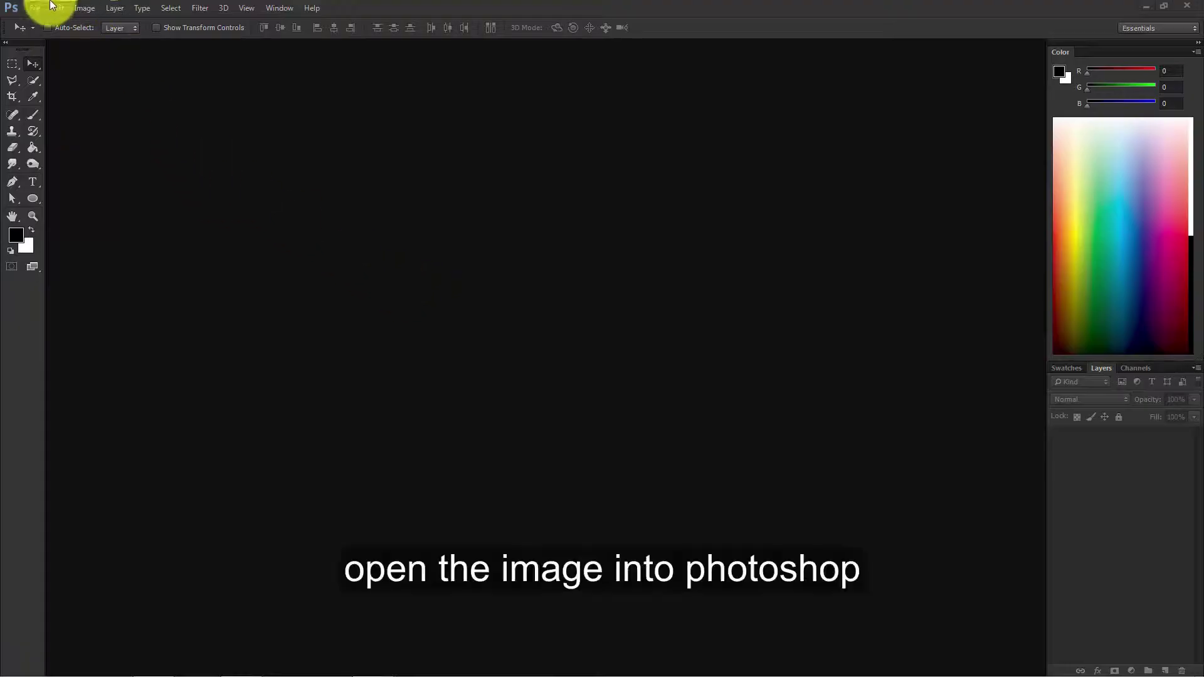
# - Open the File menu to start opening an image
pyautogui.click(37, 7)
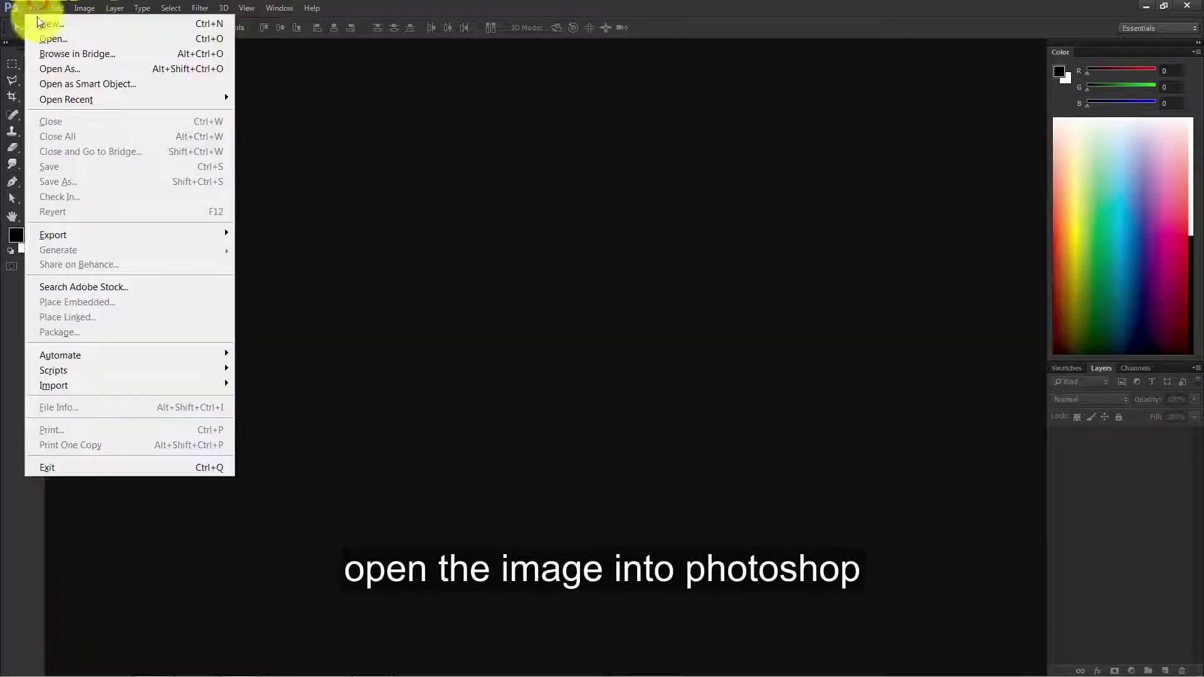
# - Open model.jpg, found by searching 'mo', as a new document
pyautogui.click(47, 39)
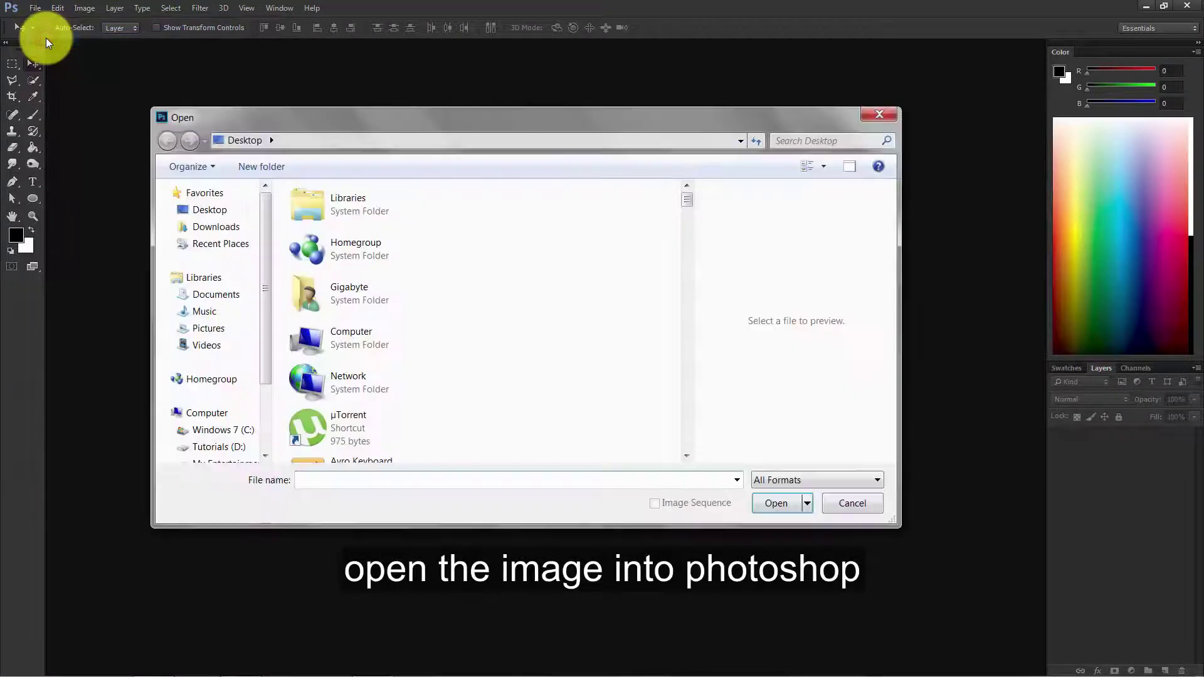
pyautogui.write('mo')
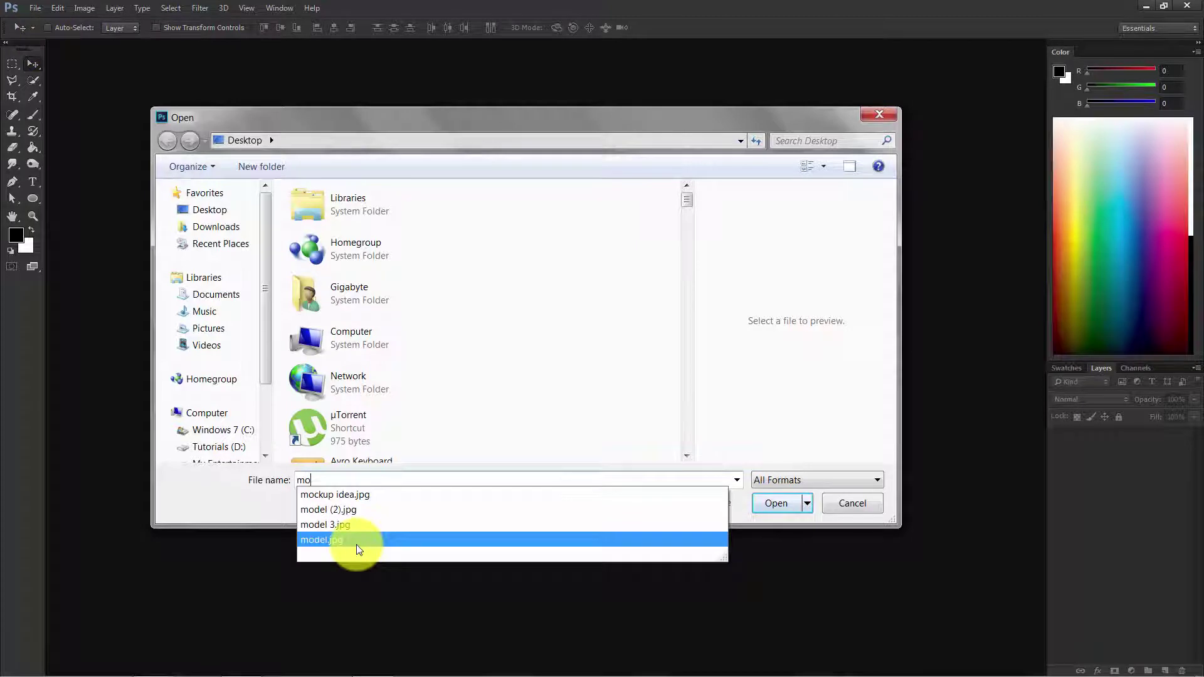
pyautogui.click(355, 540)
pyautogui.click(772, 503)
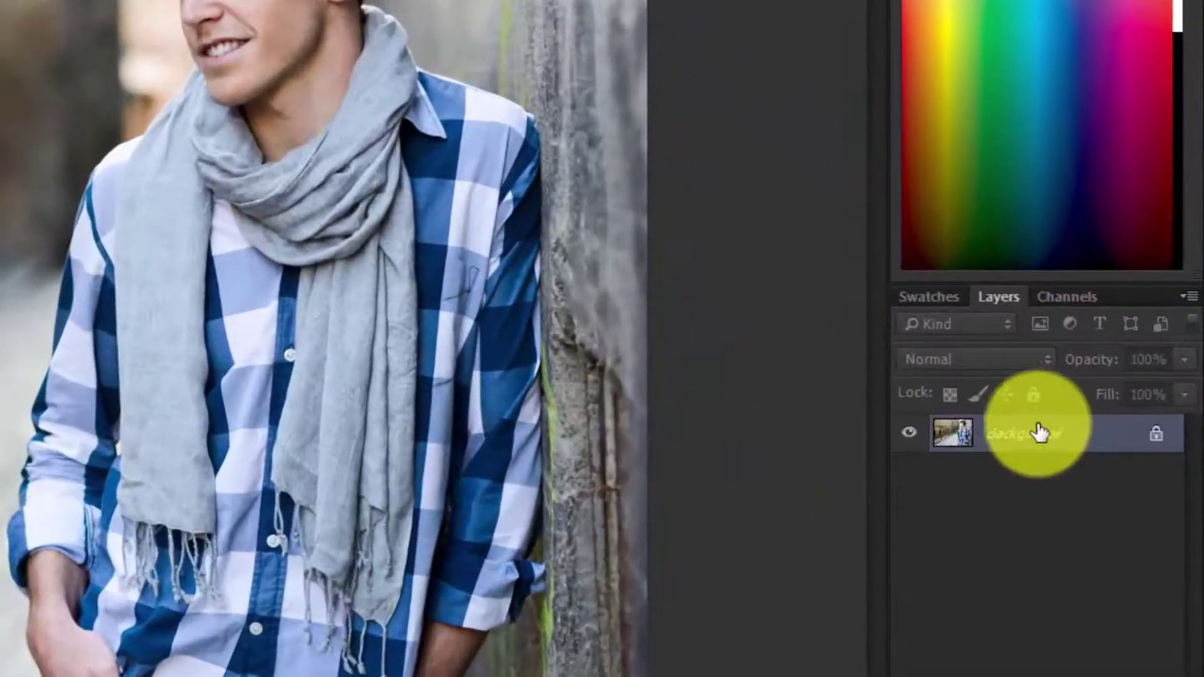
# - Duplicate the Background layer, rename the copy 'effects', and select it
pyautogui.hotkey('ctrl', 'j')
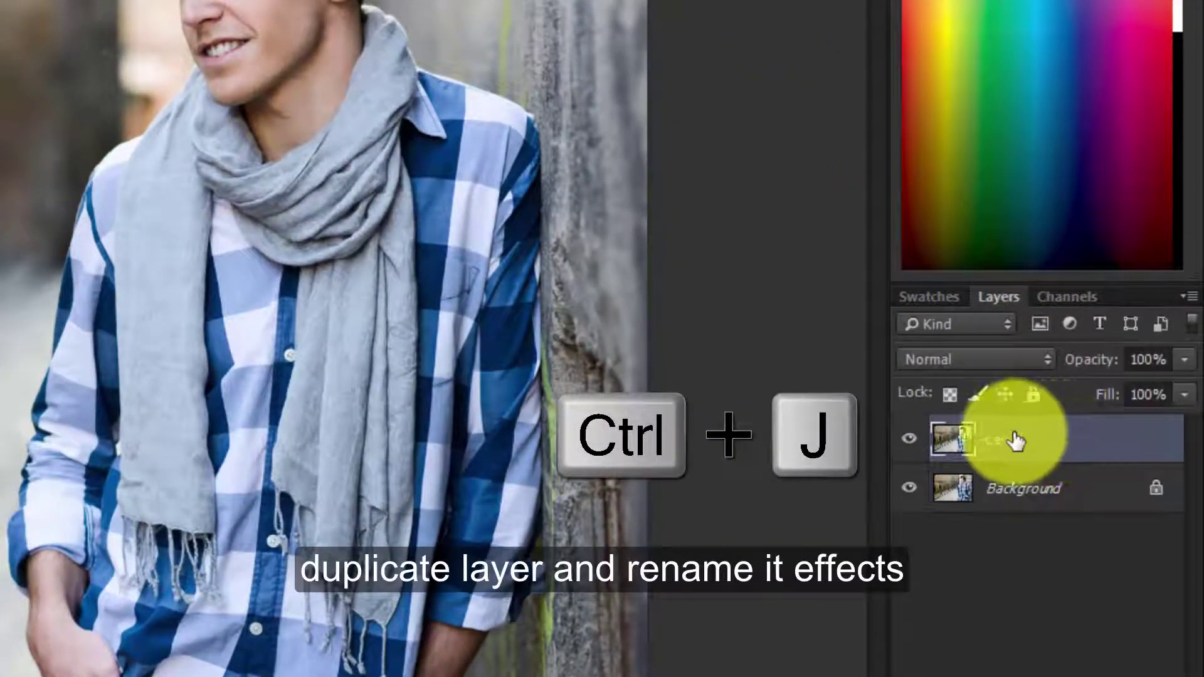
pyautogui.doubleClick(1010, 439)
pyautogui.write('effects')
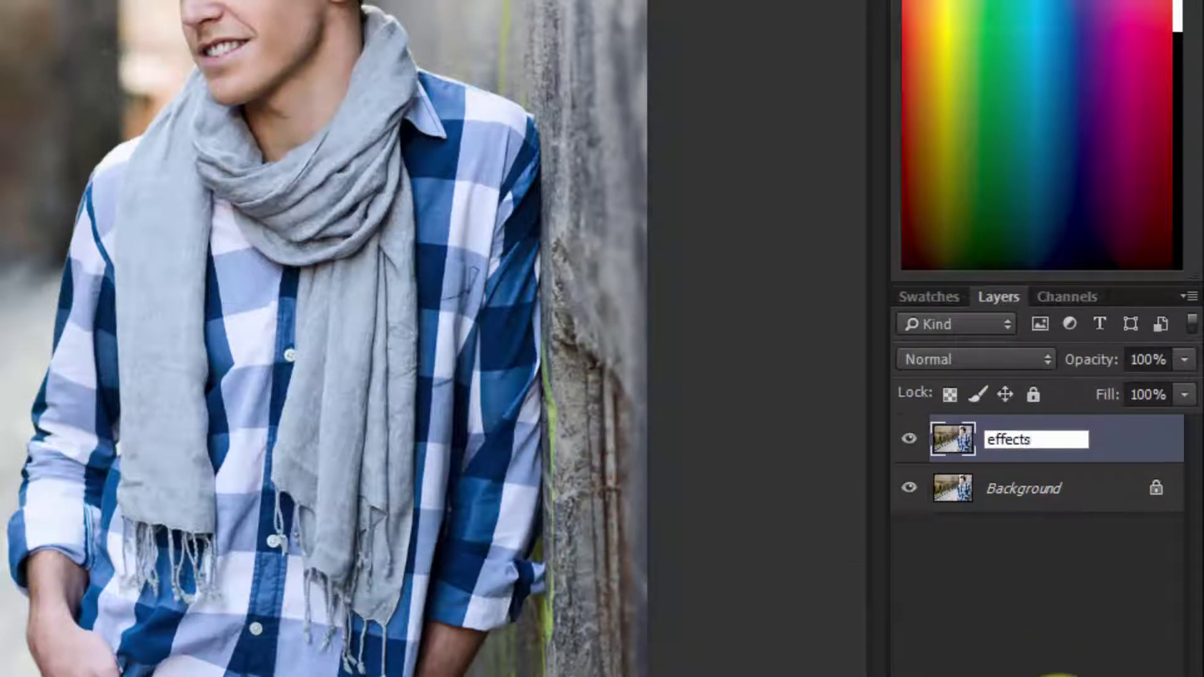
pyautogui.press('Return')
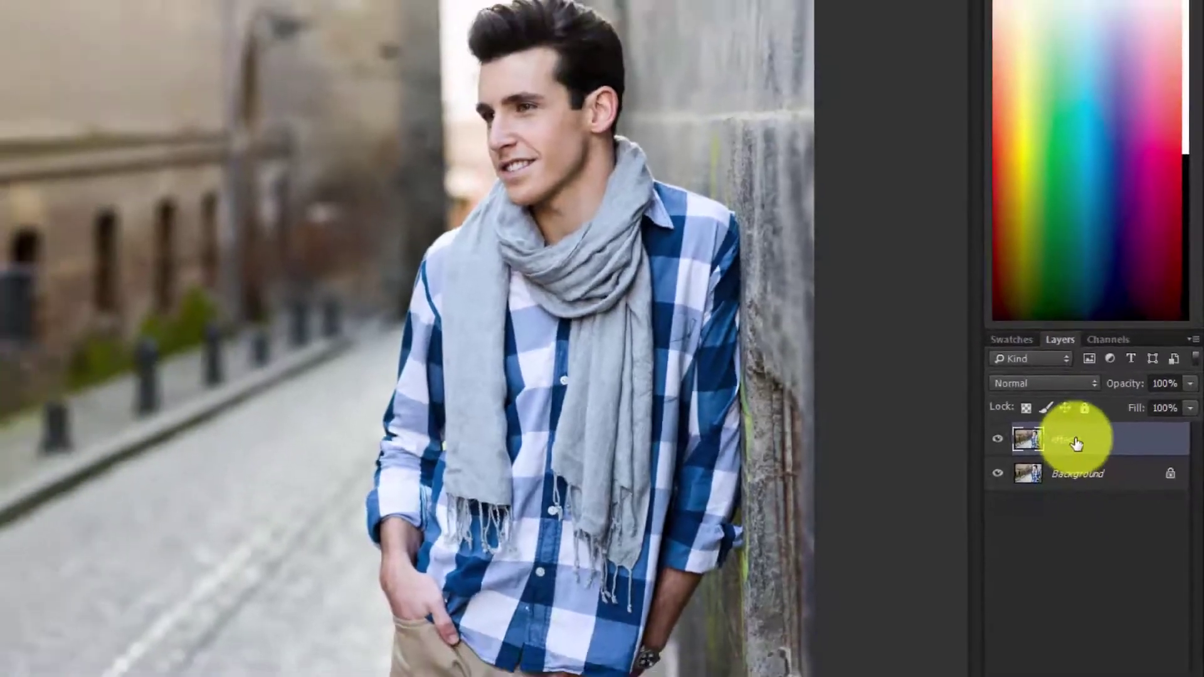
pyautogui.click(1111, 440)
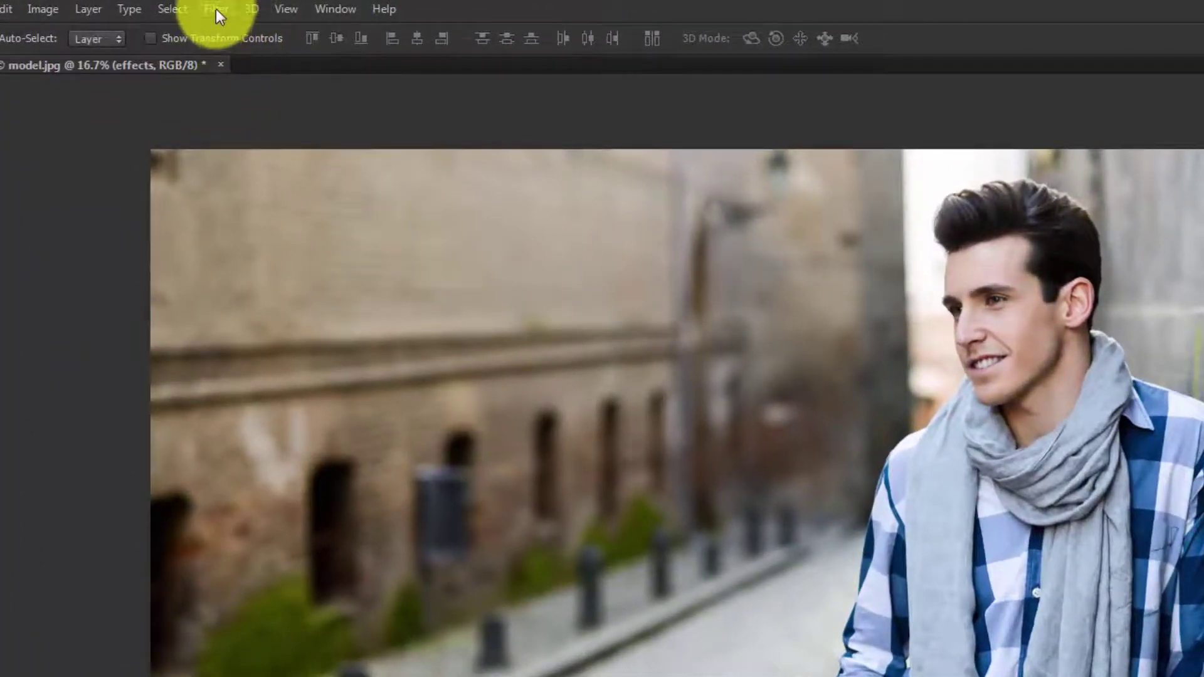
# - Apply Filter > Camera Raw Filter to the effects layer
pyautogui.click(216, 9)
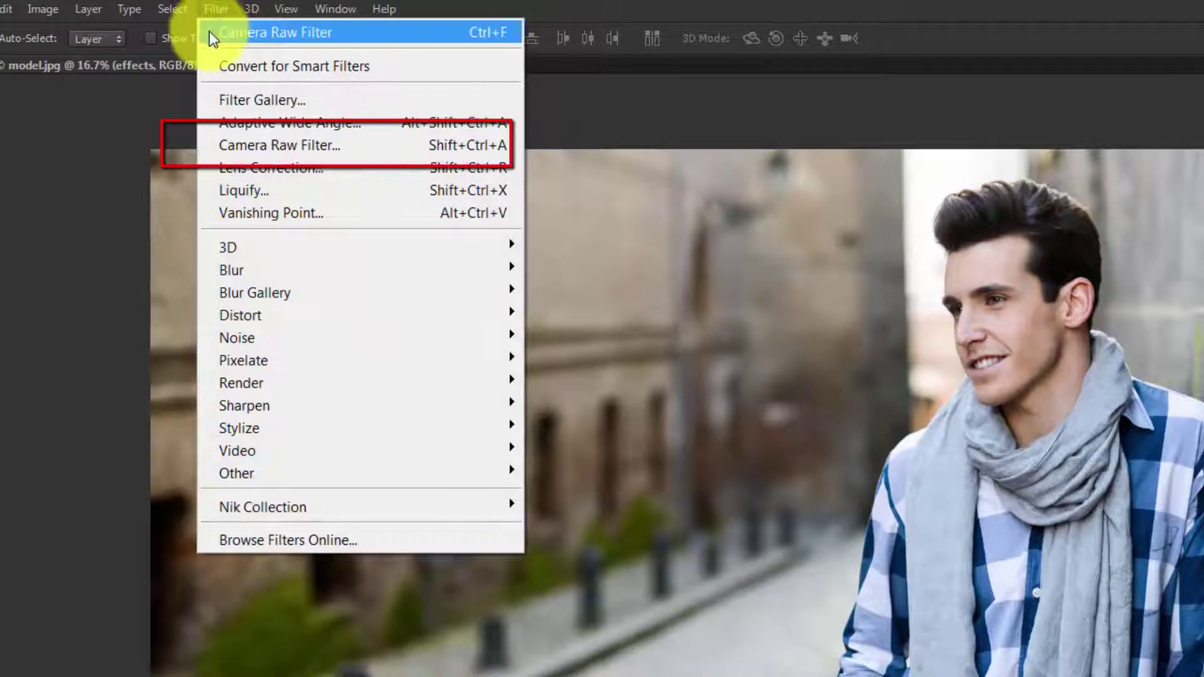
pyautogui.click(296, 145)
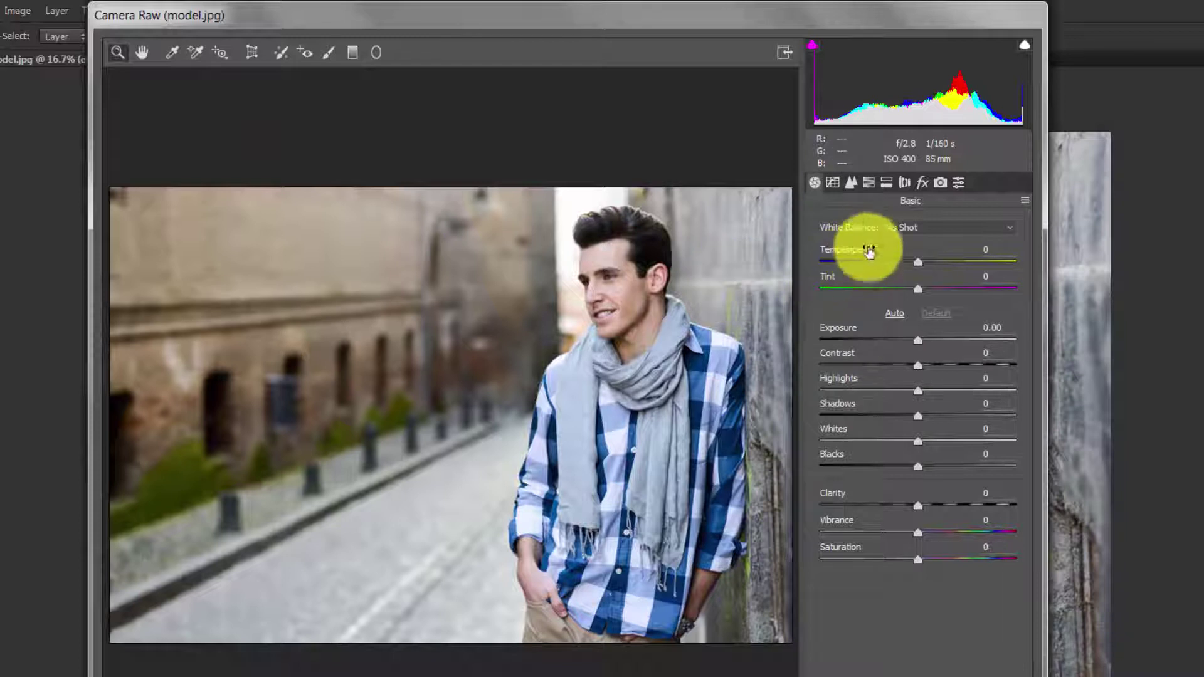
# - Set Camera Raw white balance to Auto and warm Temperature to +15
pyautogui.click(901, 226)
pyautogui.click(897, 254)
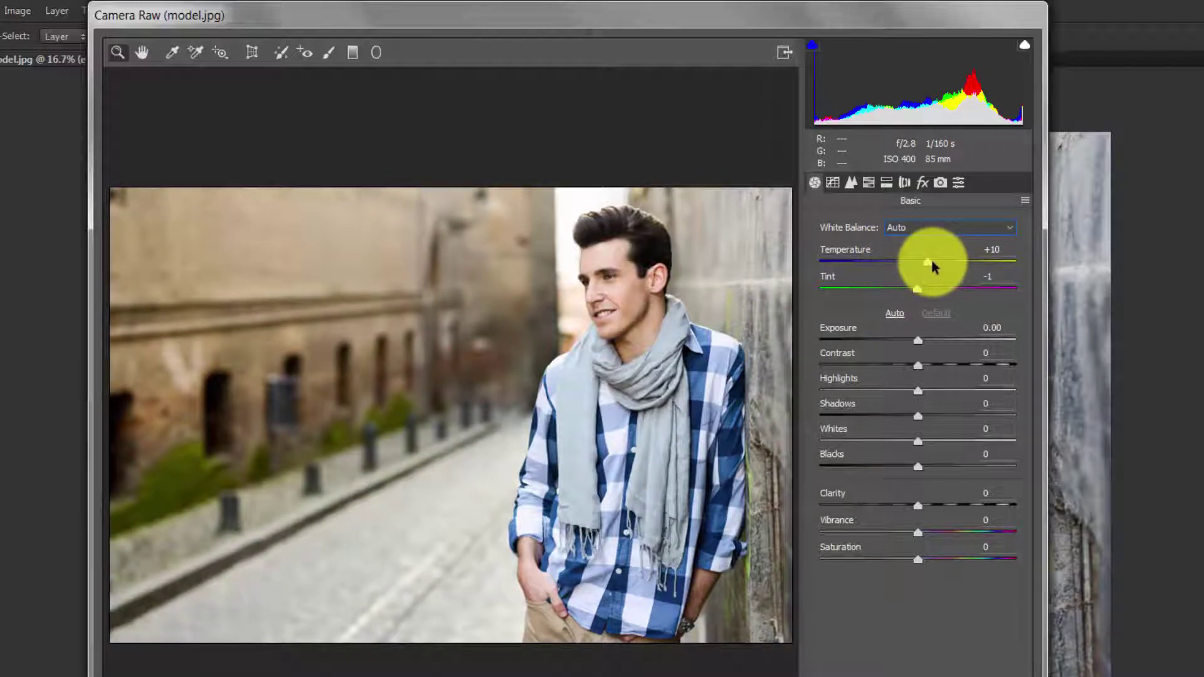
pyautogui.moveTo(932, 261)
pyautogui.mouseDown()
pyautogui.moveTo(913, 291)
pyautogui.moveTo(894, 290)
pyautogui.mouseUp()
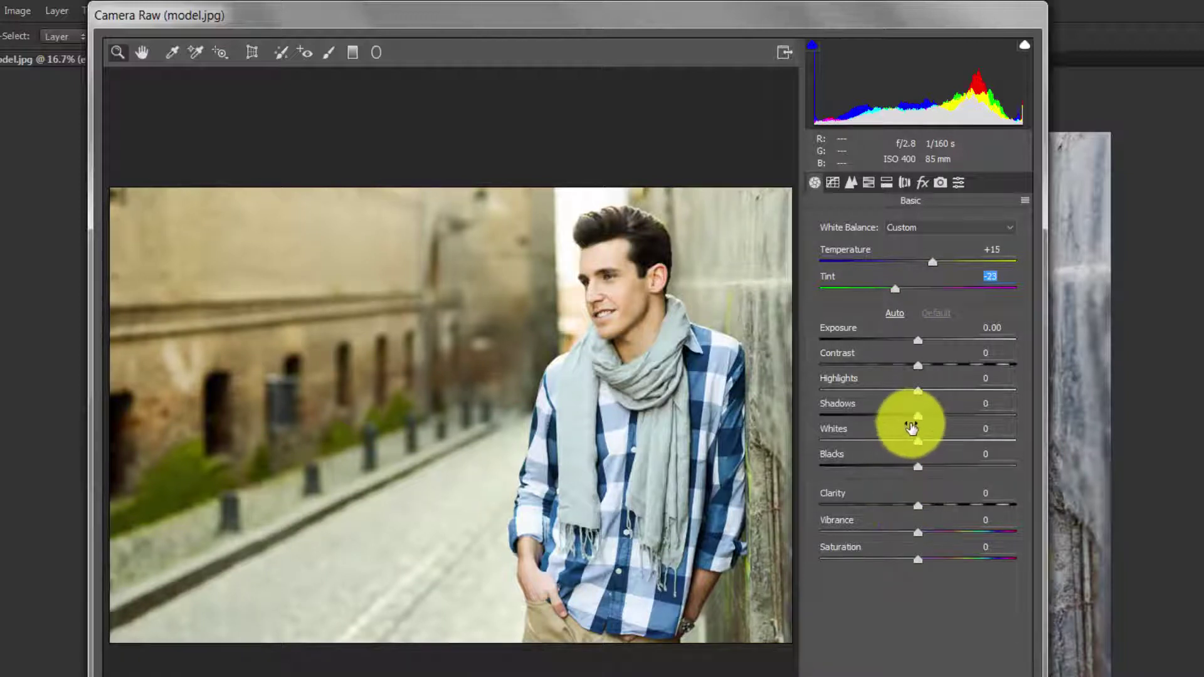
# - Set Shadows −73, Highlights +20, Clarity +26 and Vibrance +11
pyautogui.moveTo(918, 414); pyautogui.dragTo(846, 419)
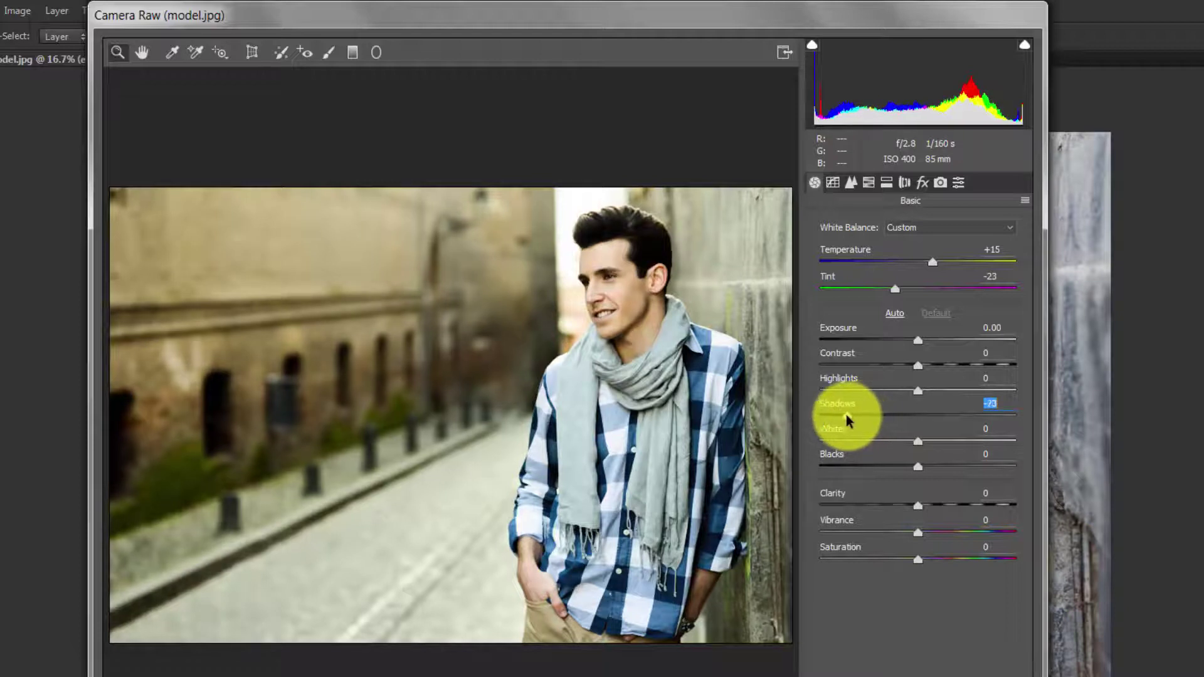
pyautogui.moveTo(917, 389); pyautogui.dragTo(935, 389)
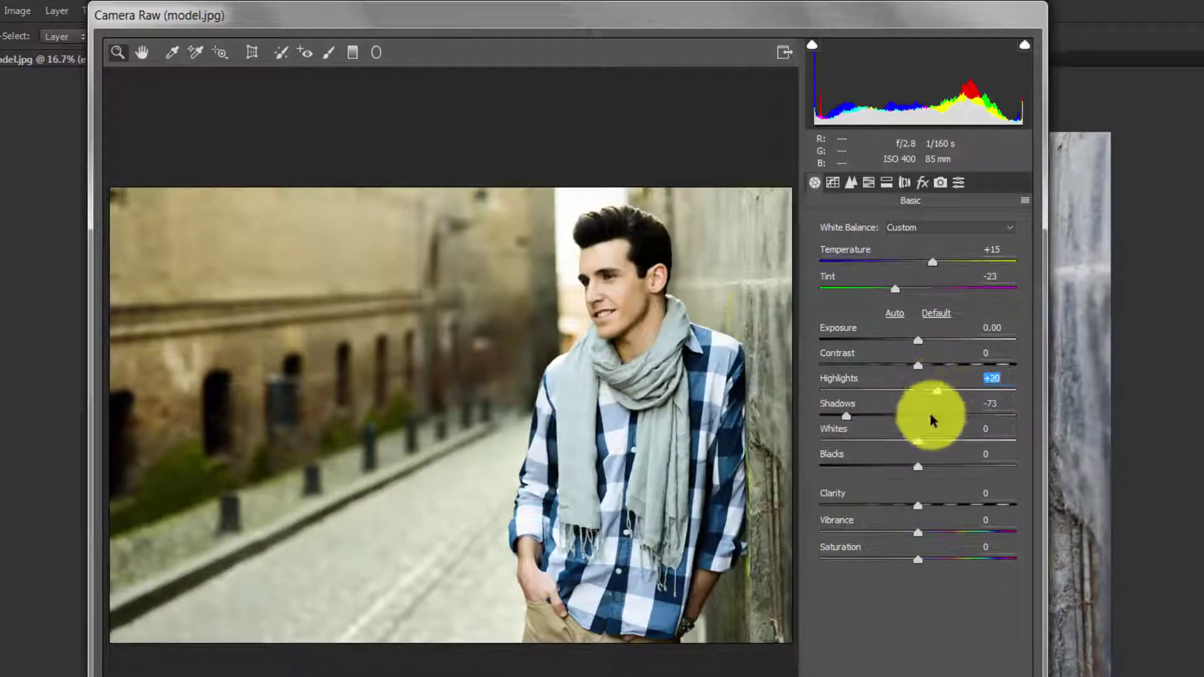
pyautogui.click(919, 506)
pyautogui.moveTo(918, 507); pyautogui.dragTo(943, 505)
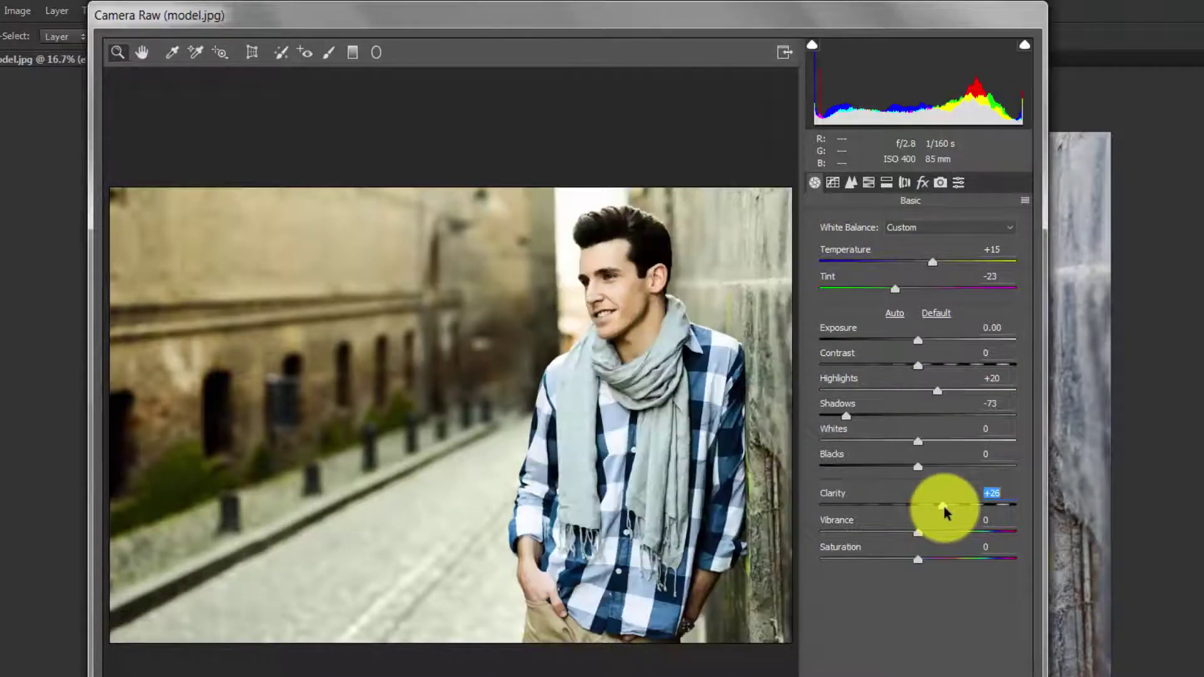
pyautogui.click(919, 533)
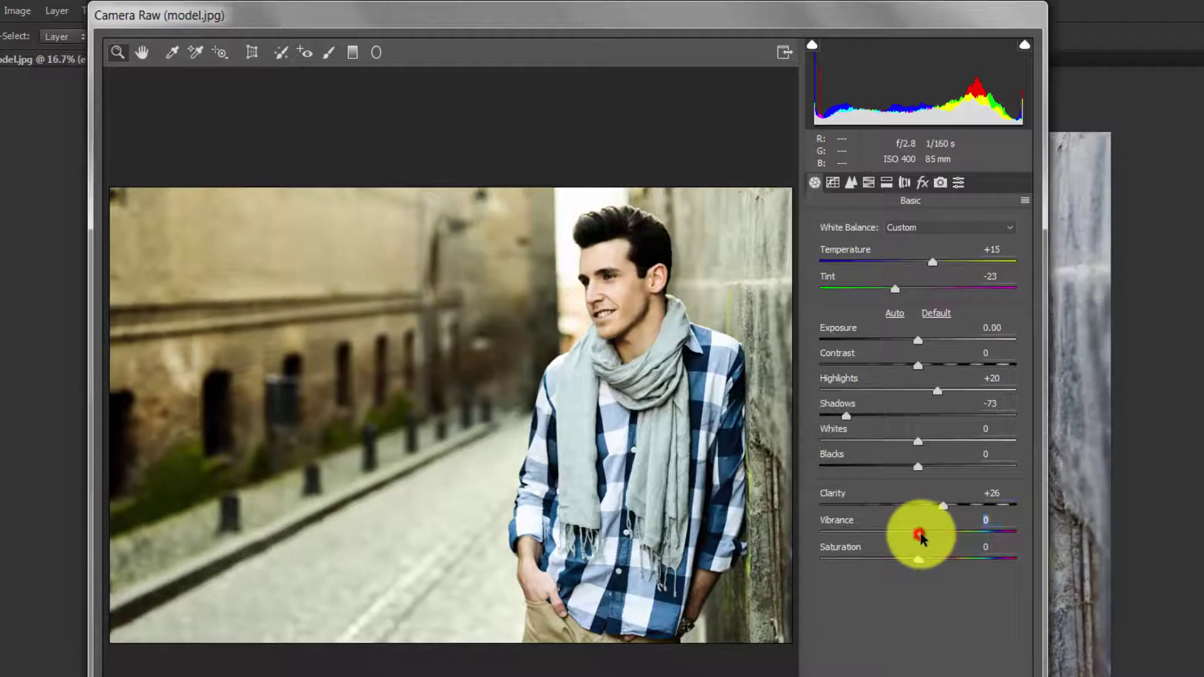
pyautogui.moveTo(920, 535); pyautogui.dragTo(930, 537)
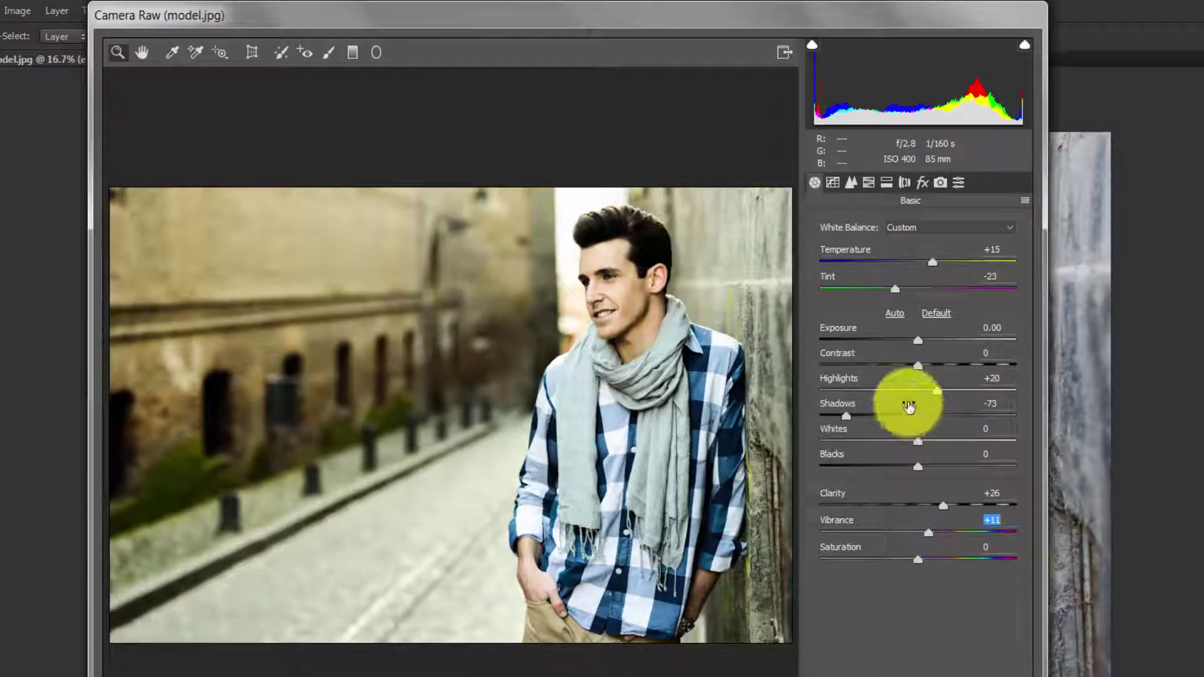
pyautogui.click(870, 182)
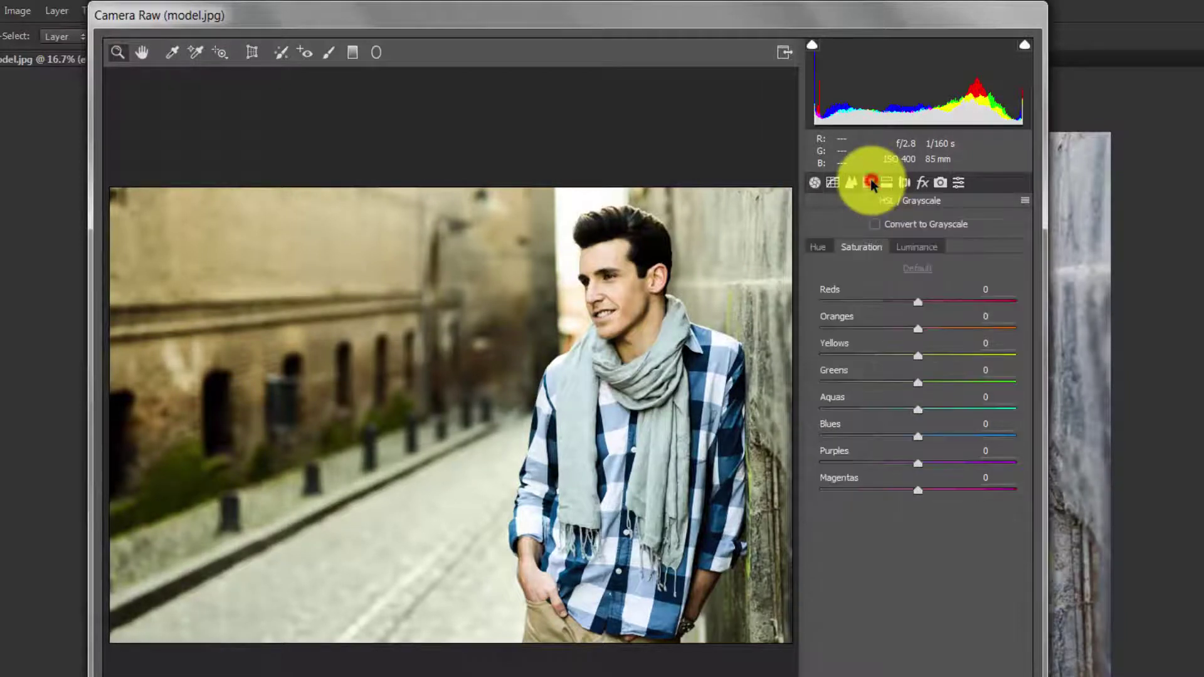
# - In HSL Saturation, raise Blues to +100 and Oranges to +39
pyautogui.click(826, 247)
pyautogui.click(859, 249)
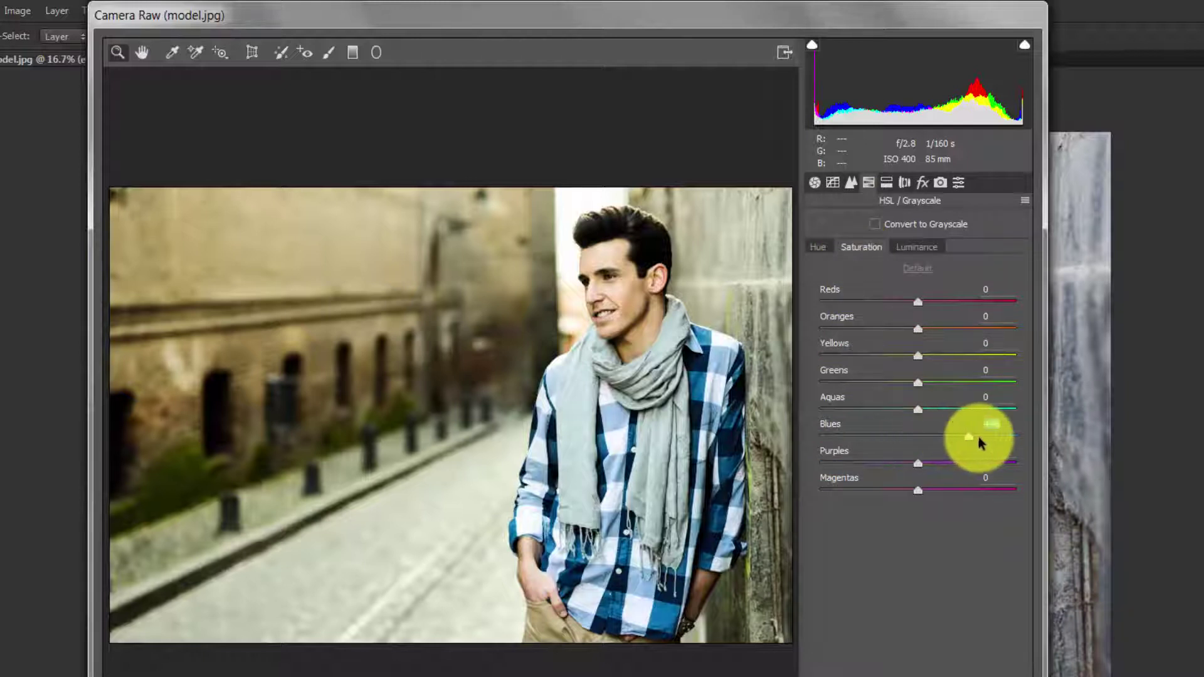
pyautogui.moveTo(918, 437); pyautogui.dragTo(1032, 443)
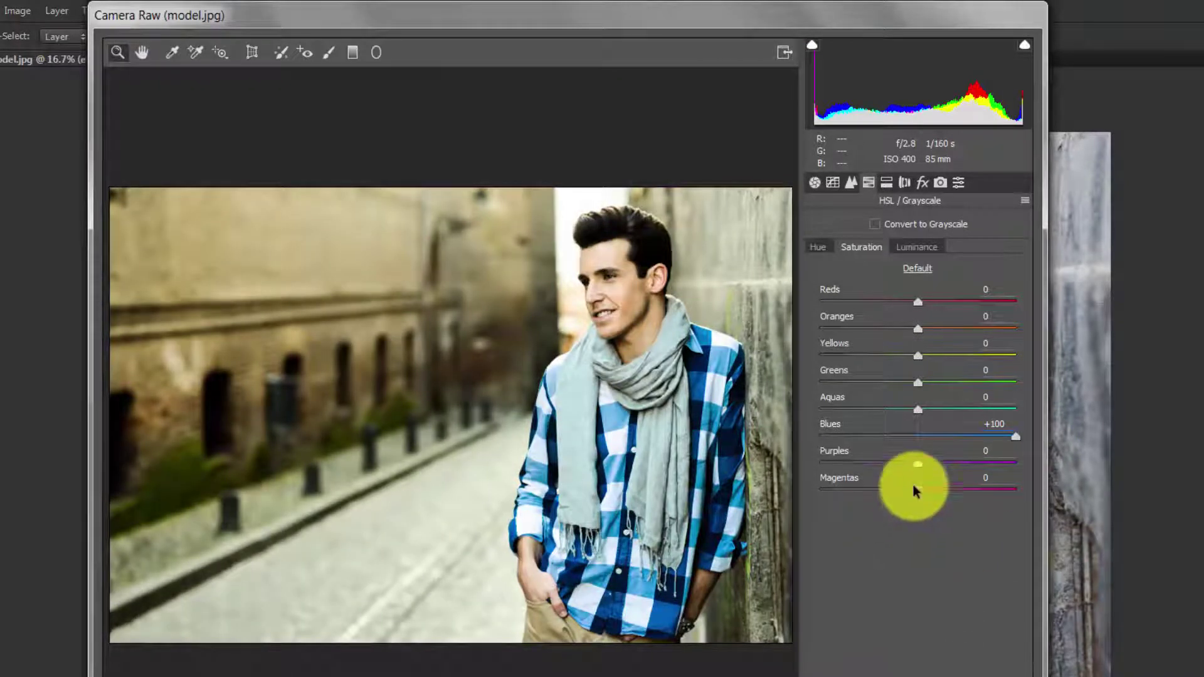
pyautogui.click(917, 327)
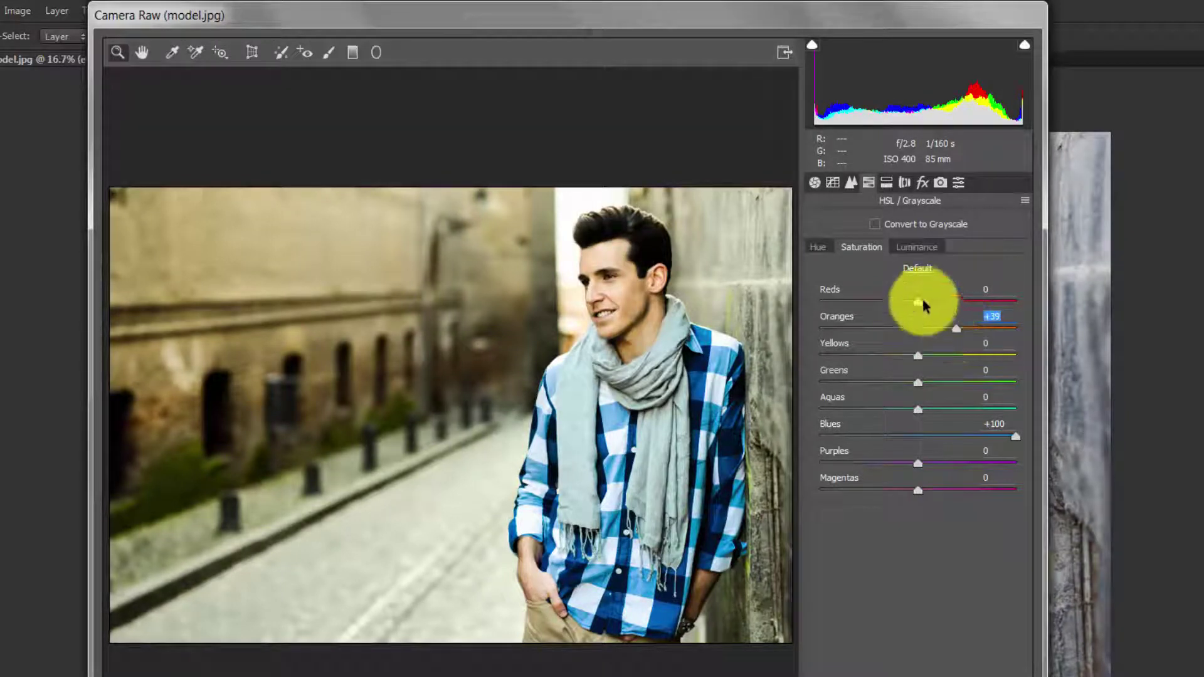
pyautogui.click(921, 183)
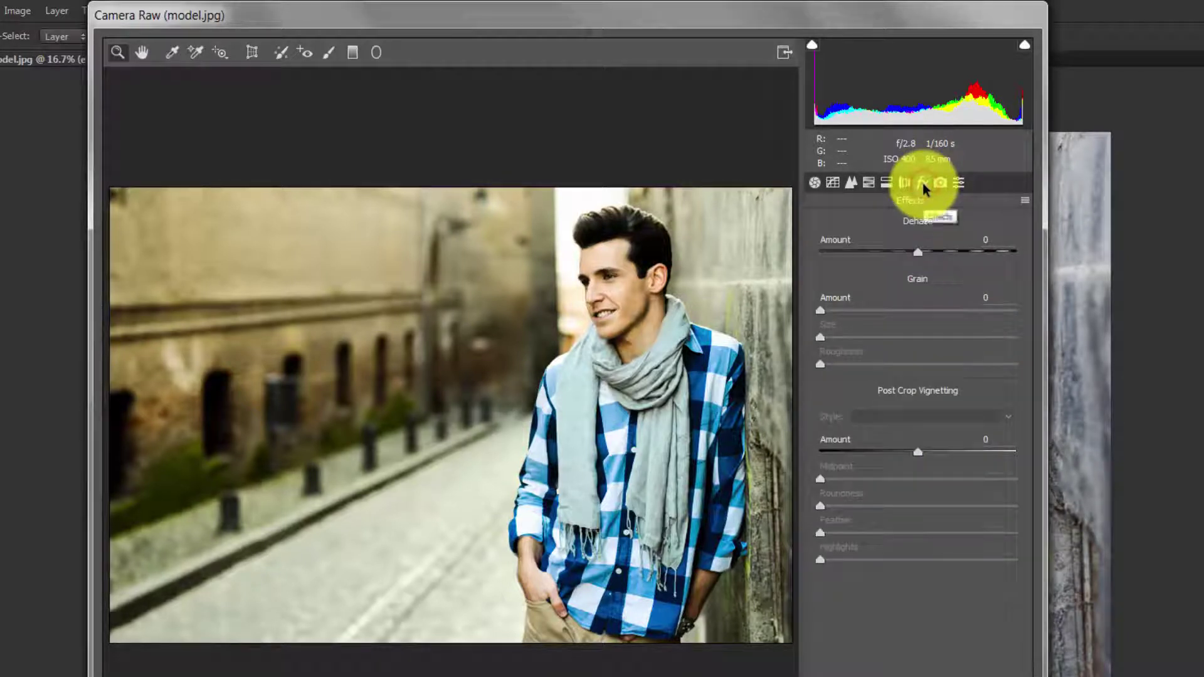
# - Set Post Crop Vignetting Amount to −26 and Feather to 100
pyautogui.moveTo(916, 449)
pyautogui.mouseDown()
pyautogui.moveTo(831, 449)
pyautogui.moveTo(890, 453)
pyautogui.mouseUp()
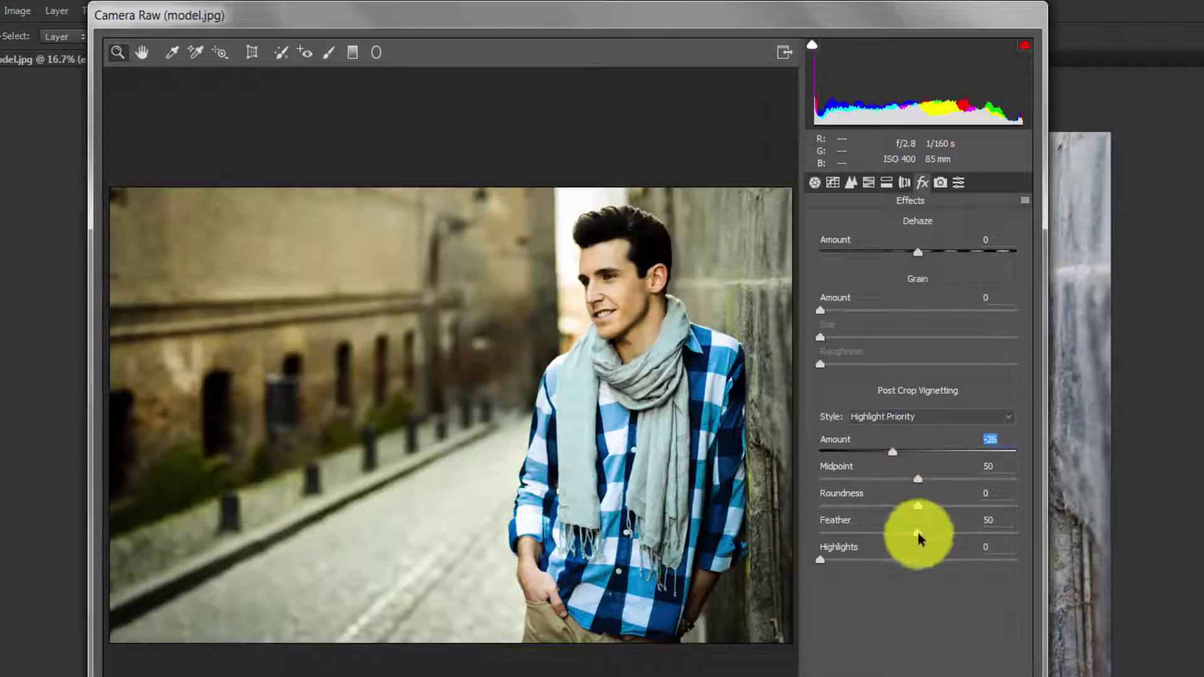
pyautogui.moveTo(917, 534); pyautogui.dragTo(1027, 534)
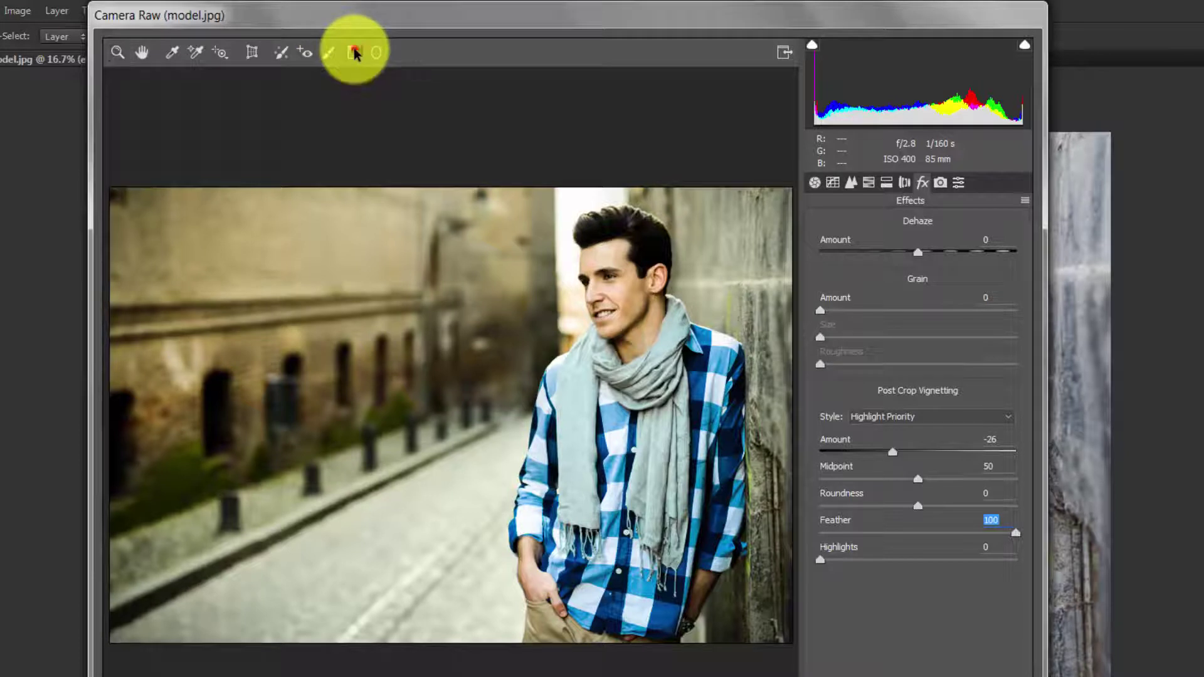
# - Draw a diagonal graduated filter over the left background with Temperature +87 and Shadows +16
pyautogui.click(353, 54)
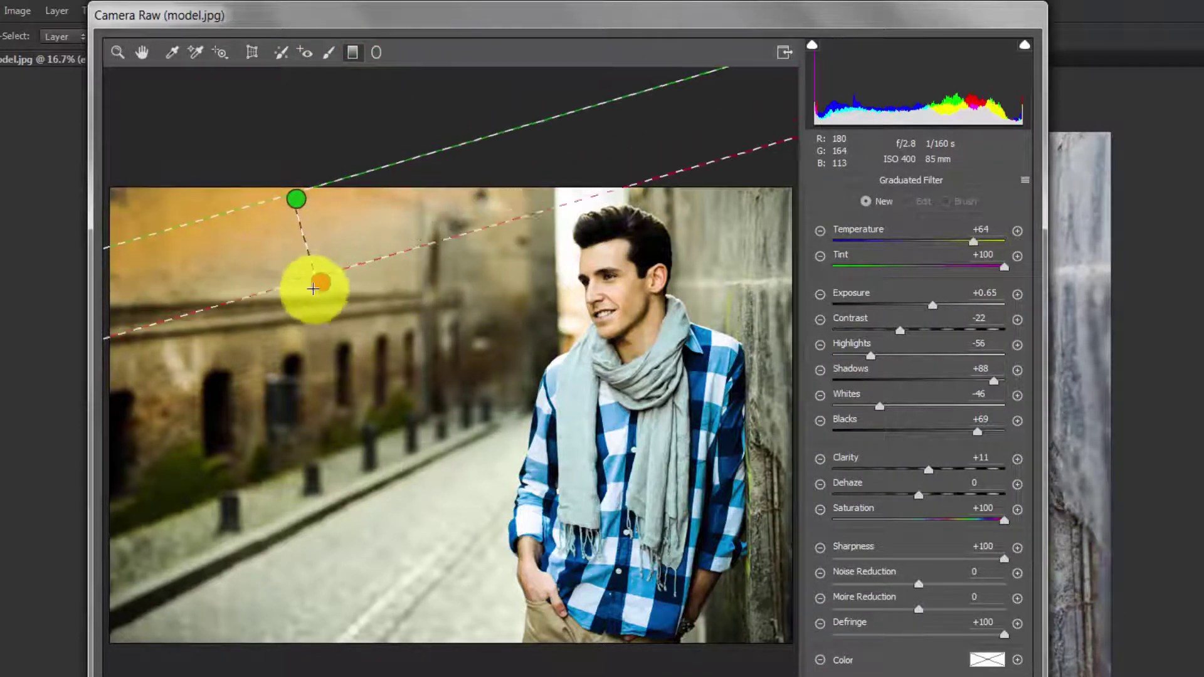
pyautogui.moveTo(289, 193)
pyautogui.mouseDown()
pyautogui.moveTo(328, 351)
pyautogui.moveTo(390, 408)
pyautogui.moveTo(478, 460)
pyautogui.moveTo(446, 496)
pyautogui.moveTo(508, 502)
pyautogui.mouseUp()
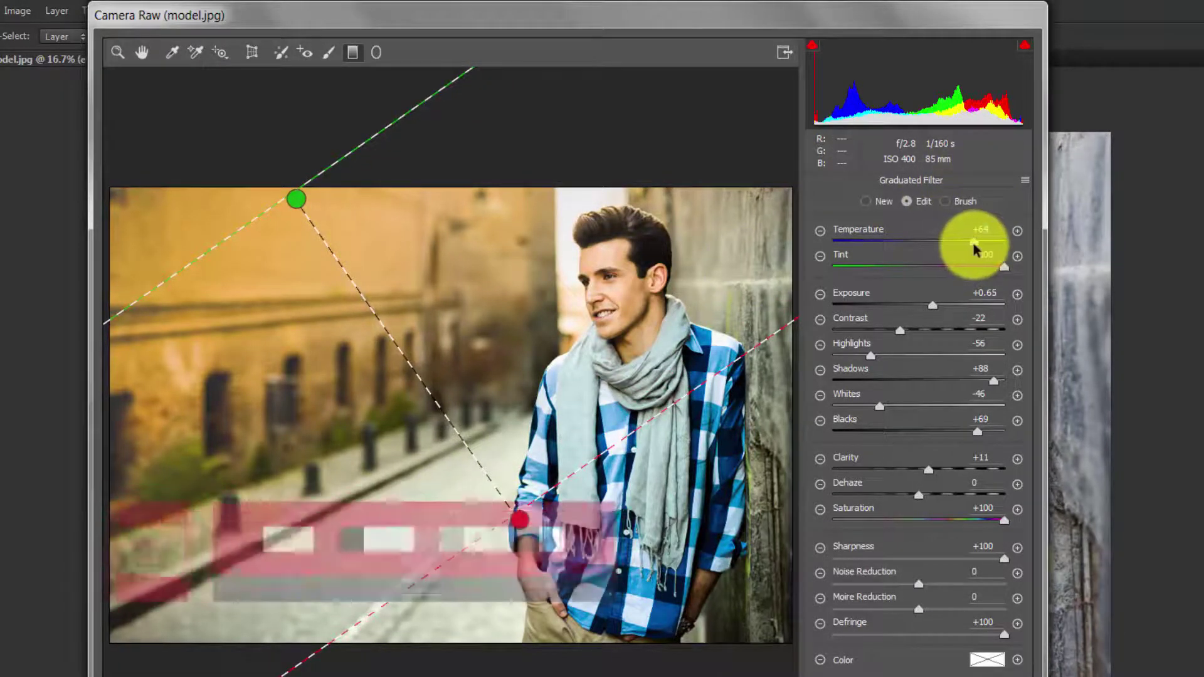
pyautogui.moveTo(973, 243); pyautogui.dragTo(995, 248)
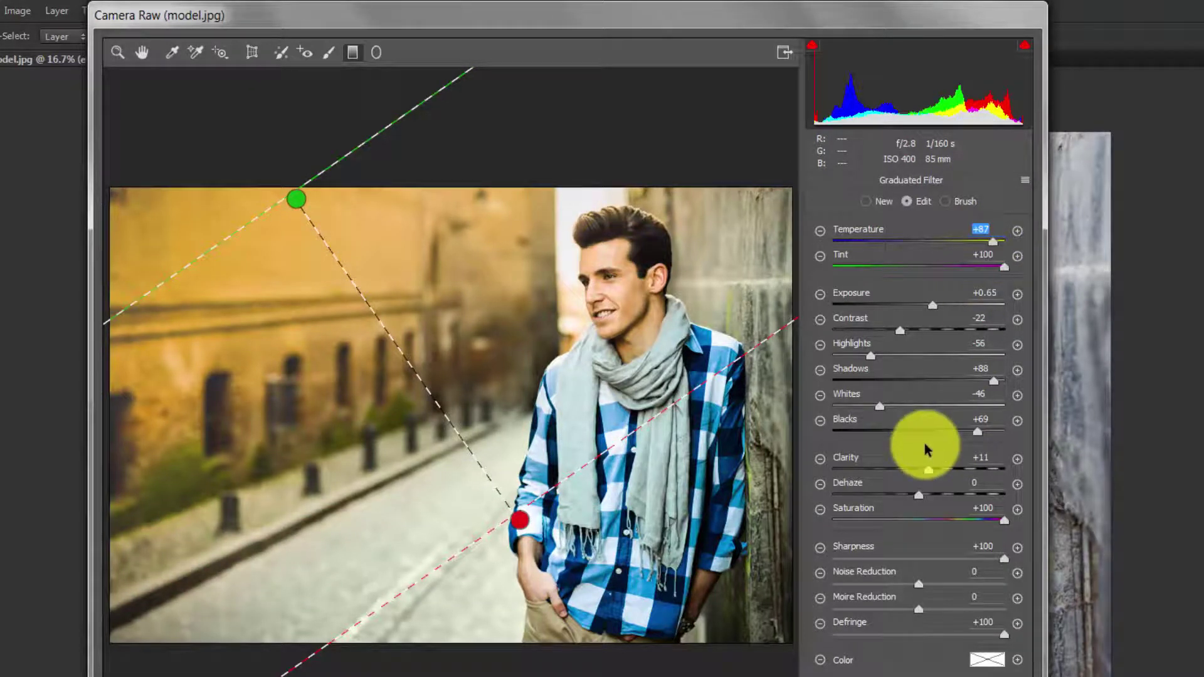
pyautogui.click(993, 383)
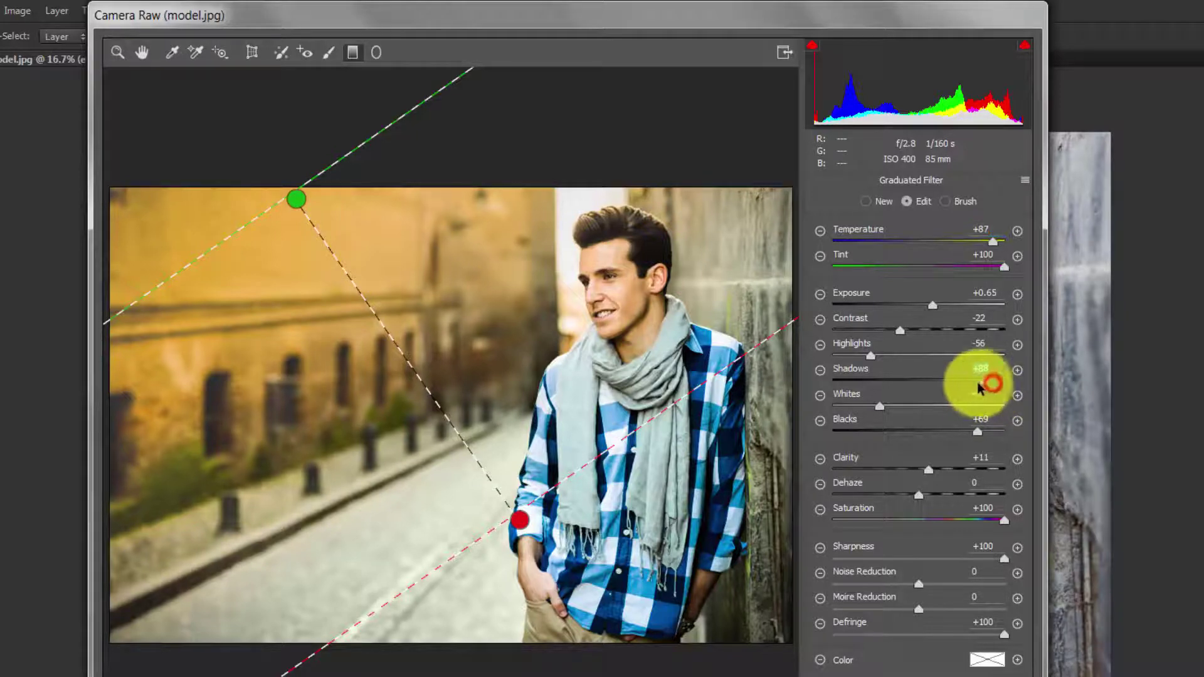
pyautogui.moveTo(978, 384); pyautogui.dragTo(932, 380)
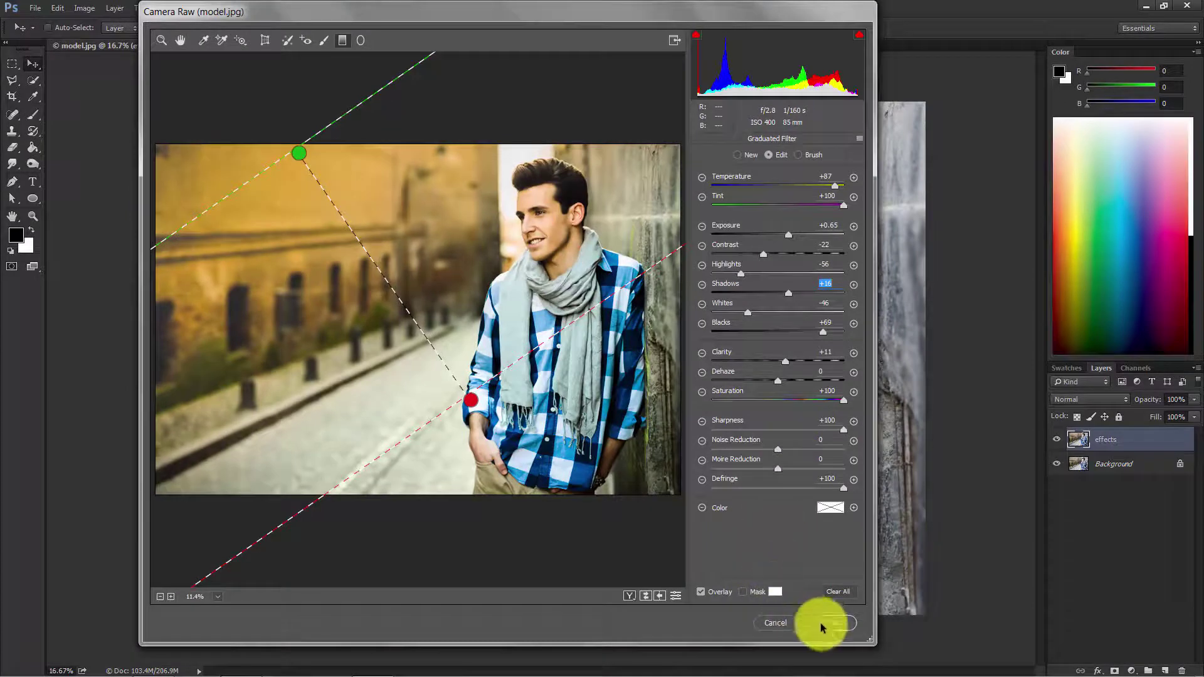
pyautogui.click(837, 624)
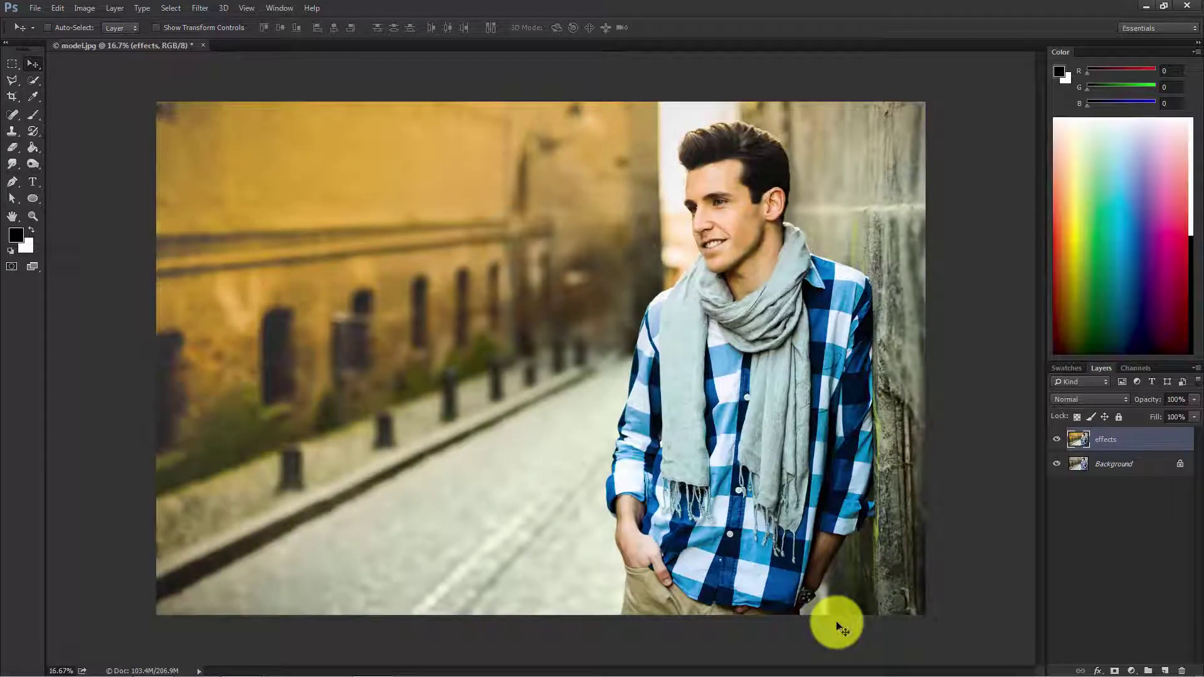
pyautogui.click(1056, 439)
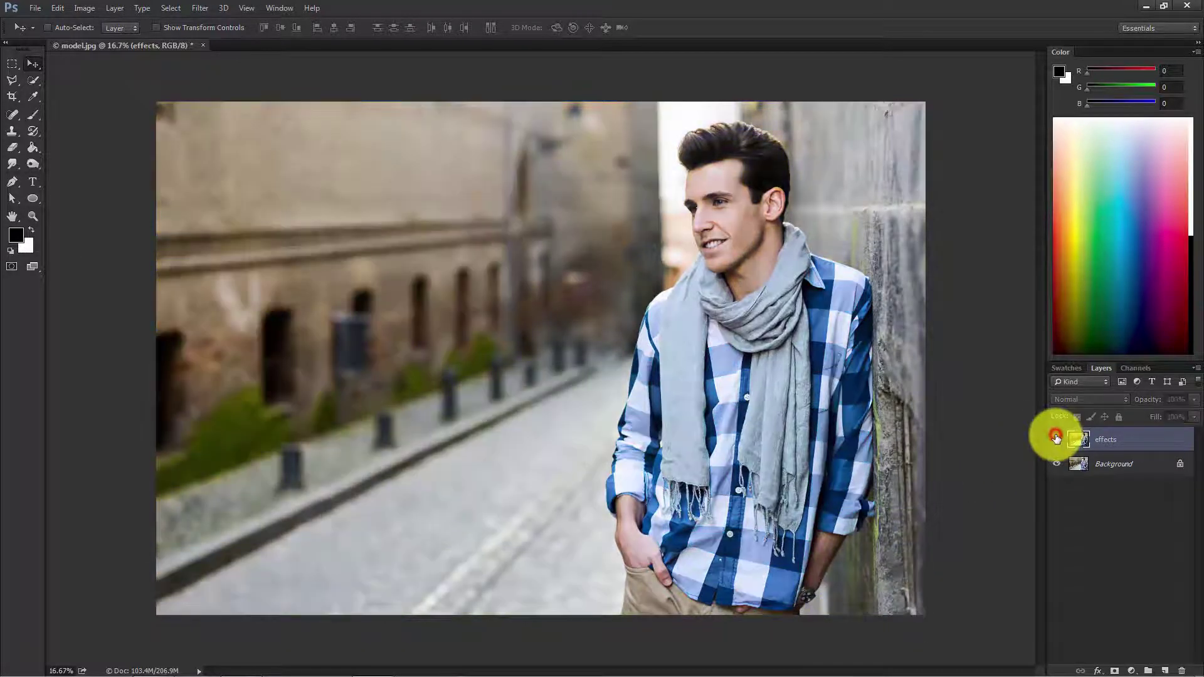
pyautogui.click(1056, 439)
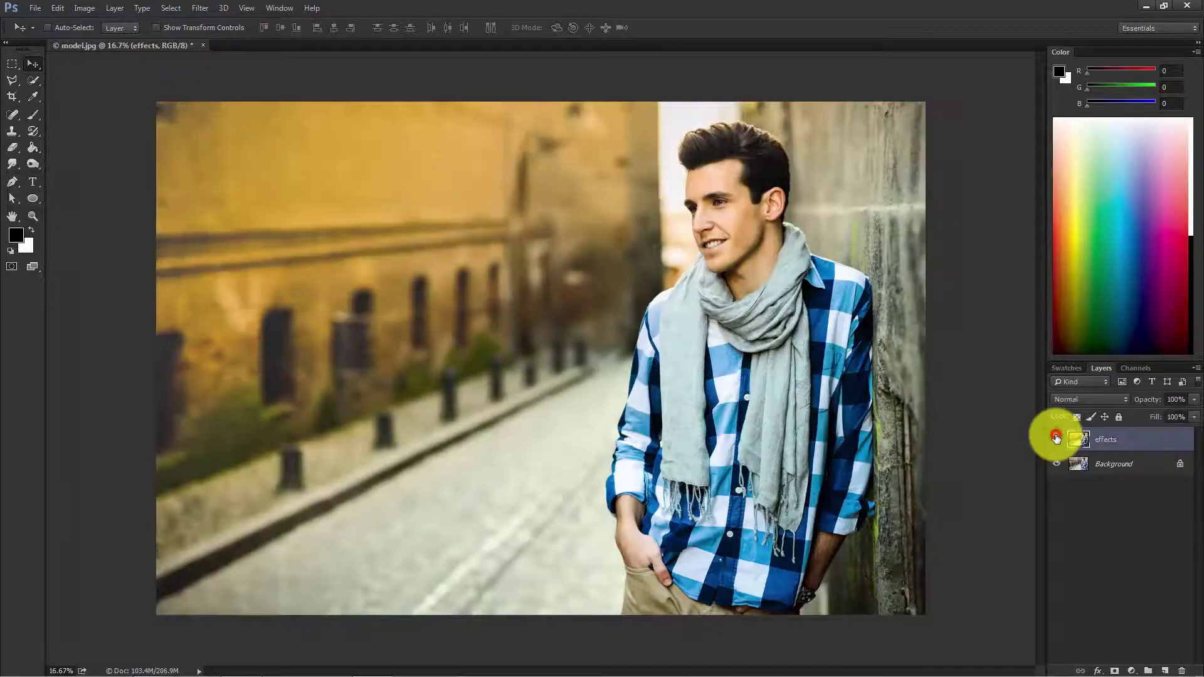
pyautogui.click(1056, 439)
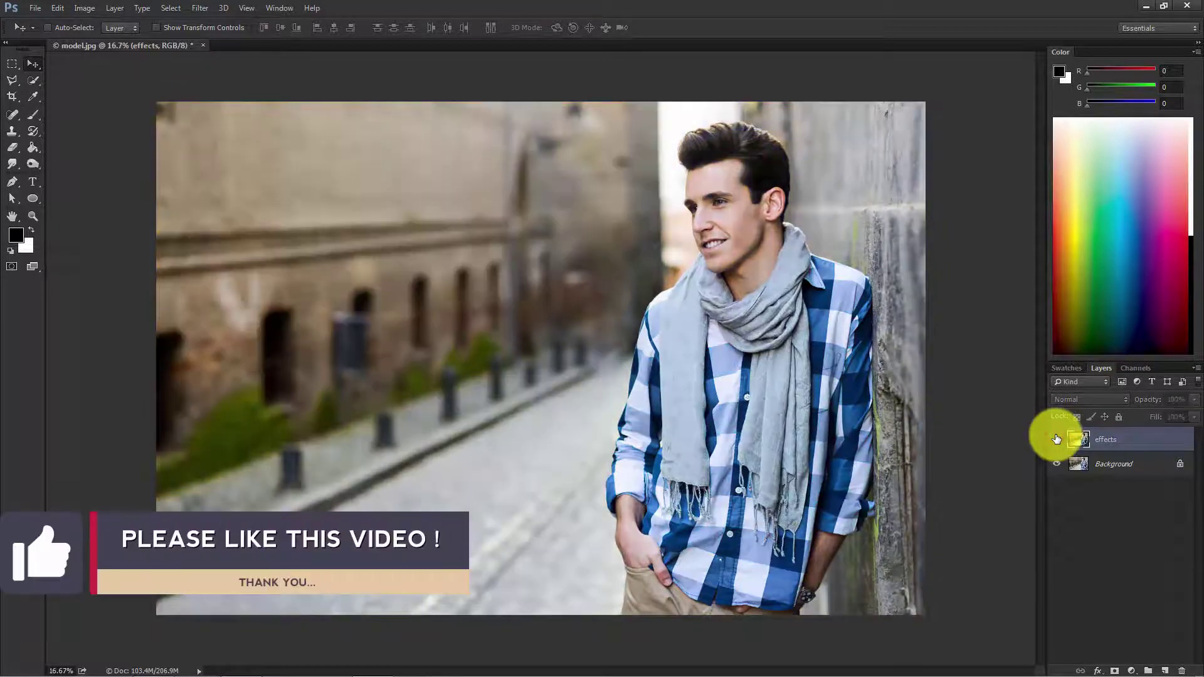
pyautogui.click(1057, 439)
pyautogui.click(1112, 518)
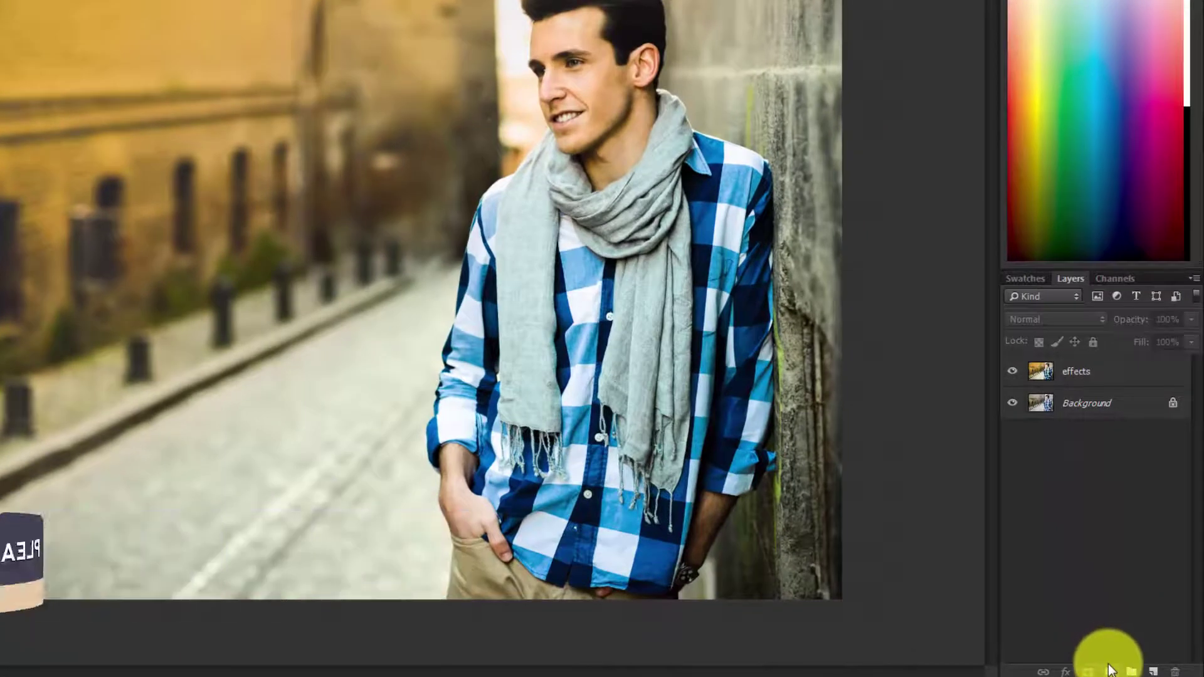
# - Add a Gradient Fill layer using the Foreground to Transparent preset
pyautogui.click(1108, 670)
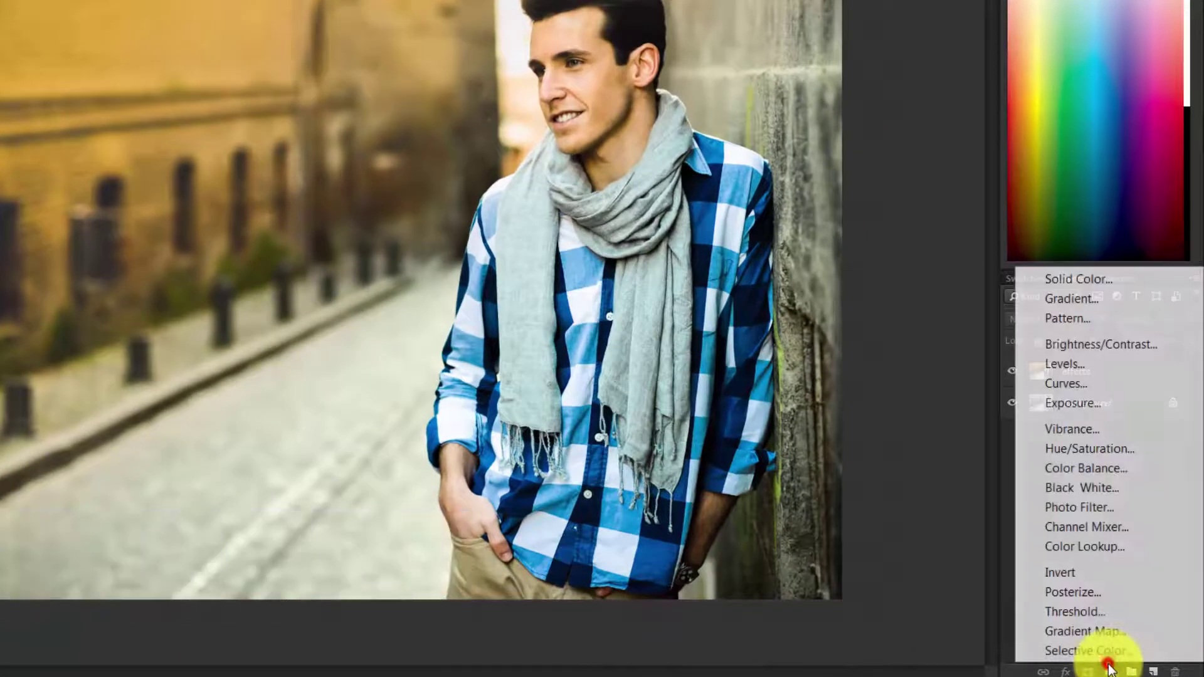
pyautogui.click(1086, 299)
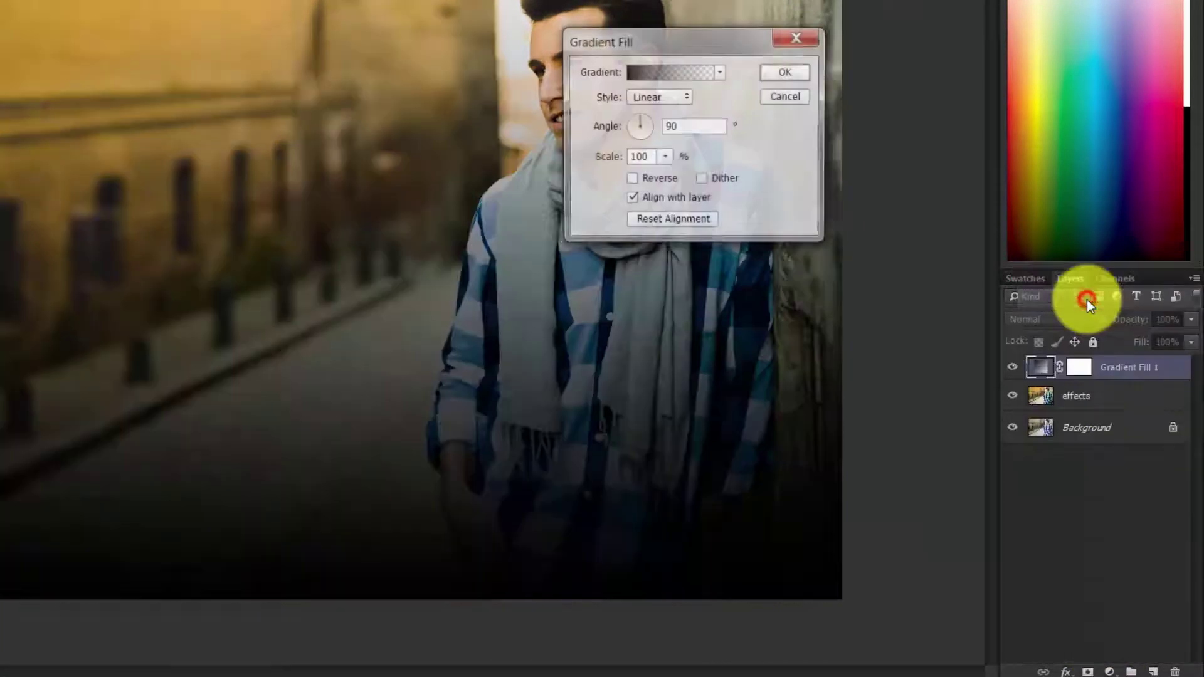
pyautogui.click(668, 72)
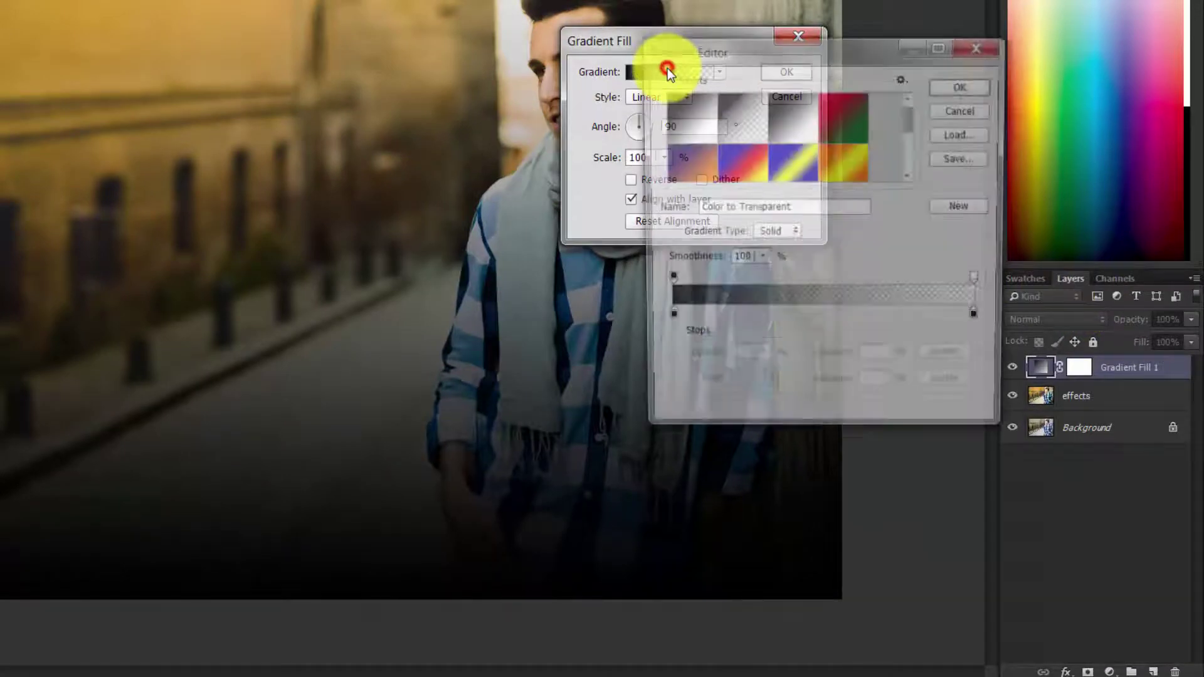
pyautogui.click(733, 125)
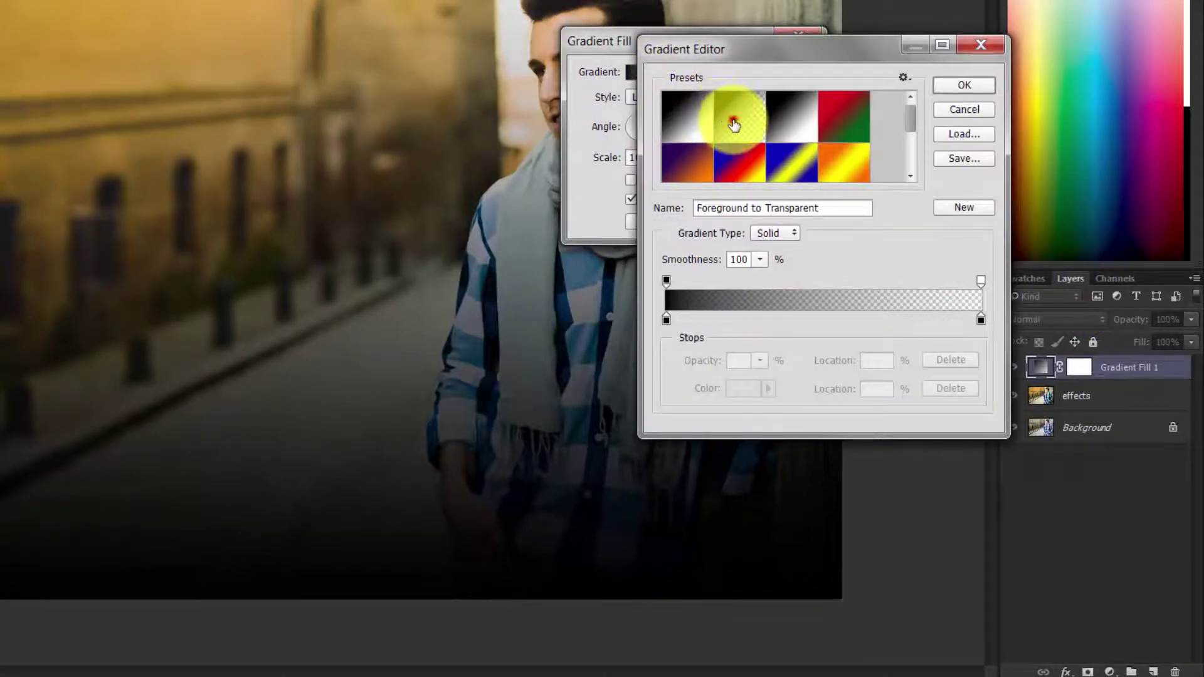
pyautogui.moveTo(831, 207); pyautogui.dragTo(659, 215)
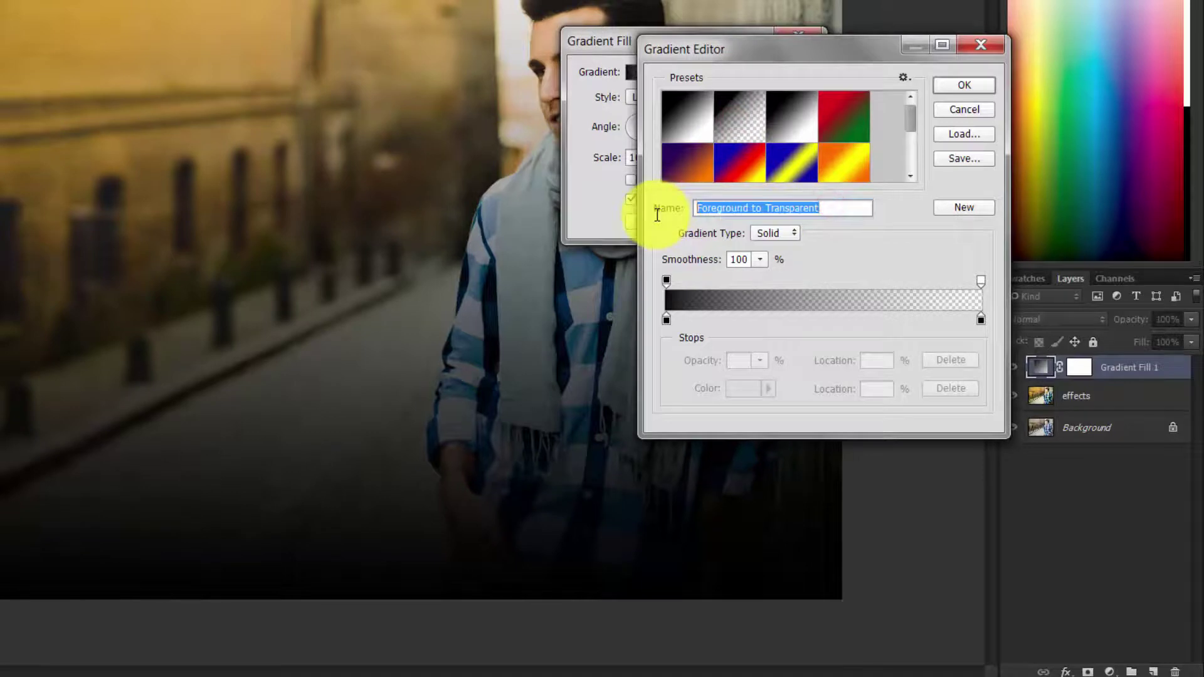
pyautogui.click(954, 87)
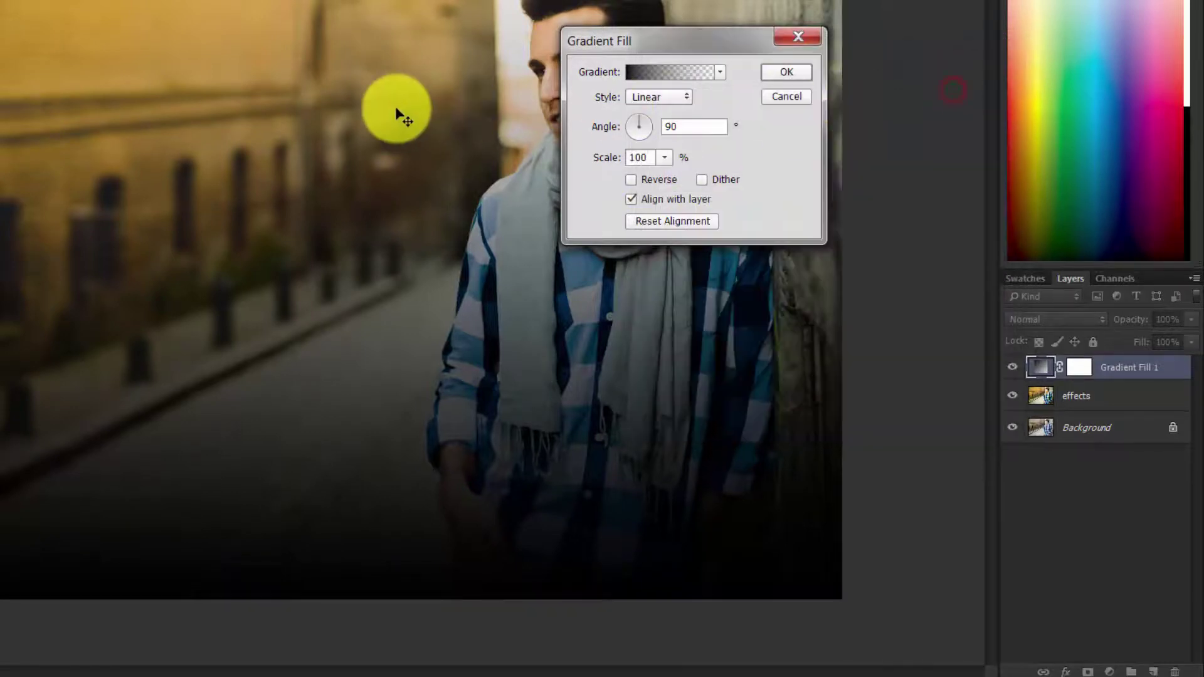
# - Position the dark gradient over the portrait's lower portion and confirm the fill
pyautogui.moveTo(644, 47); pyautogui.dragTo(817, 24)
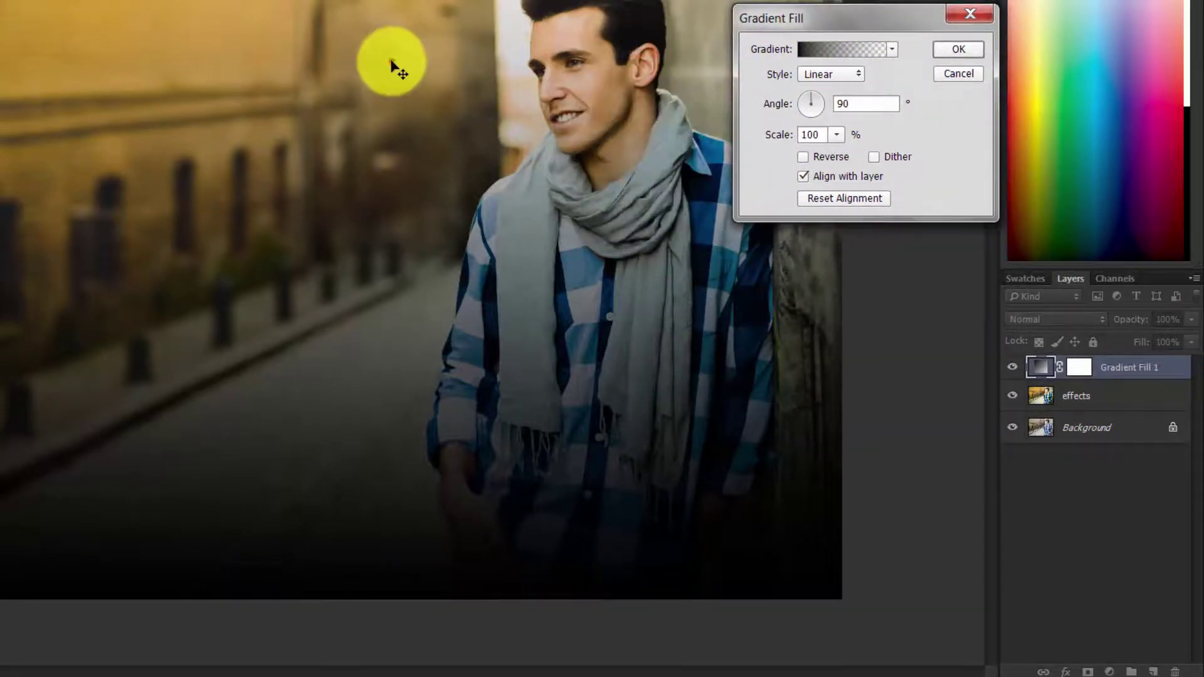
pyautogui.moveTo(390, 59)
pyautogui.mouseDown()
pyautogui.moveTo(536, 426)
pyautogui.moveTo(680, 421)
pyautogui.mouseUp()
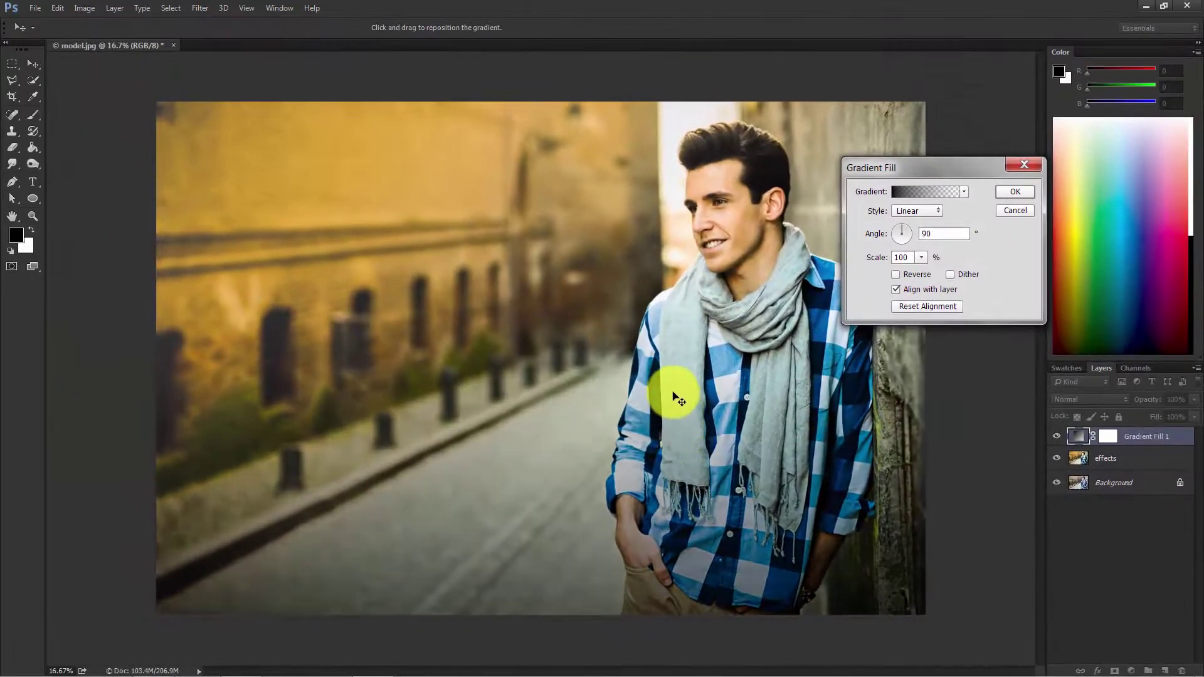
pyautogui.moveTo(673, 397)
pyautogui.mouseDown()
pyautogui.moveTo(659, 321)
pyautogui.moveTo(654, 337)
pyautogui.mouseUp()
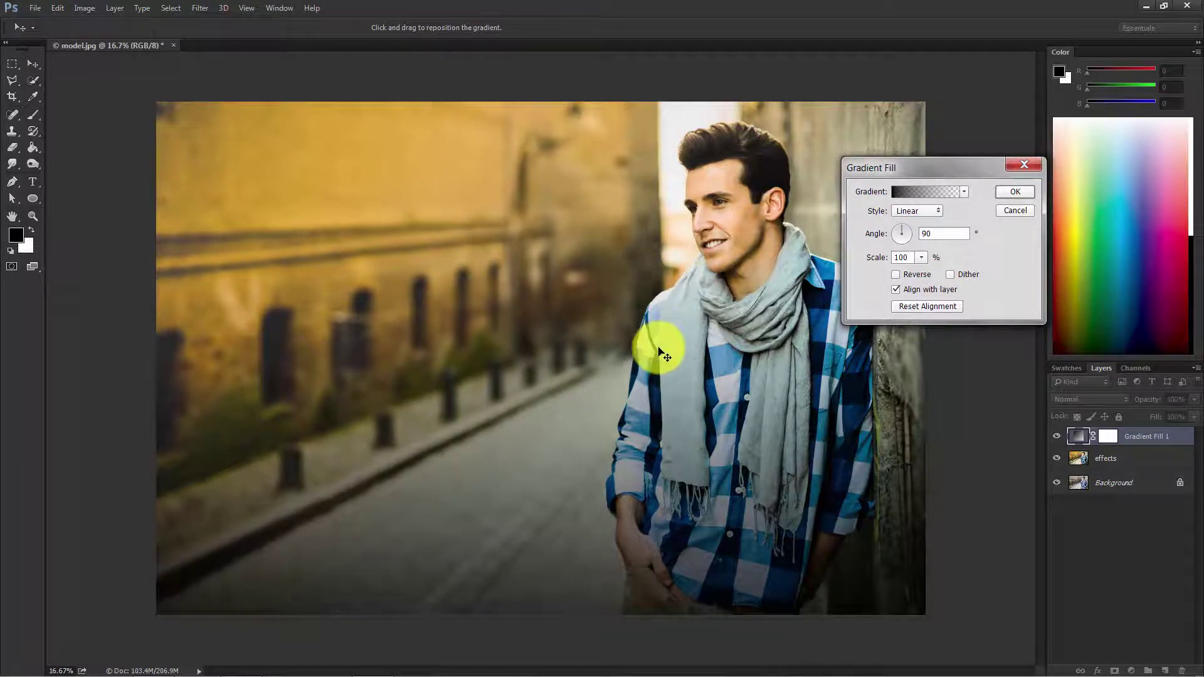
pyautogui.moveTo(653, 338); pyautogui.dragTo(789, 311)
pyautogui.click(1008, 194)
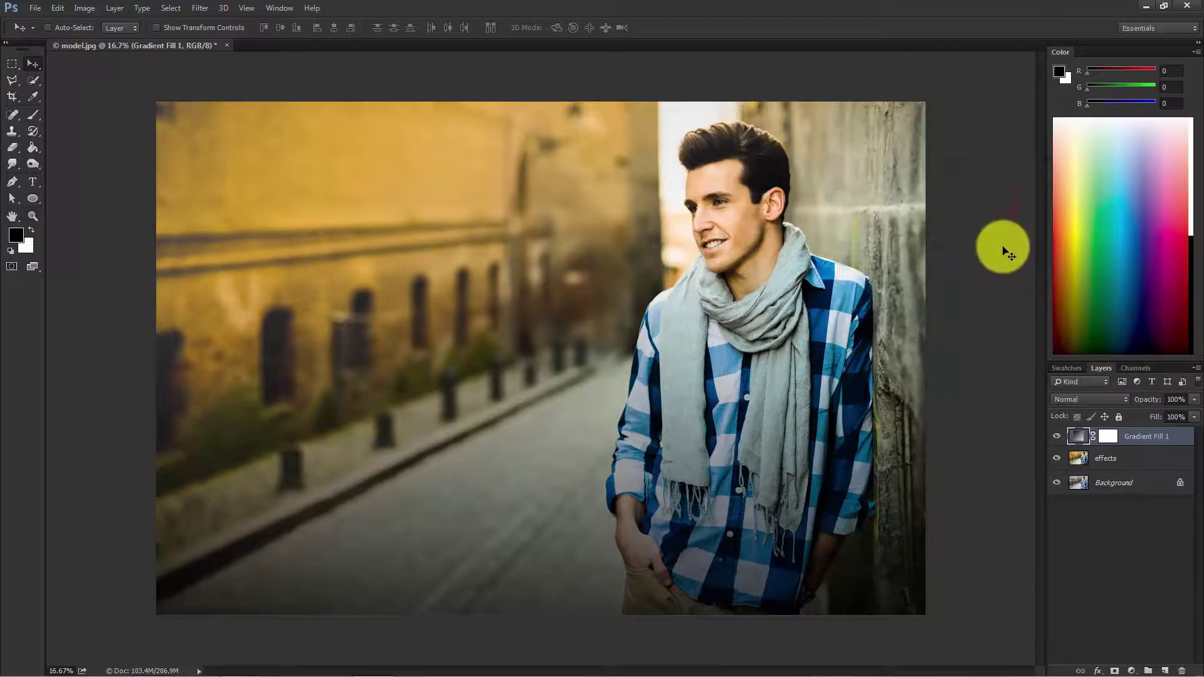
pyautogui.click(1056, 435)
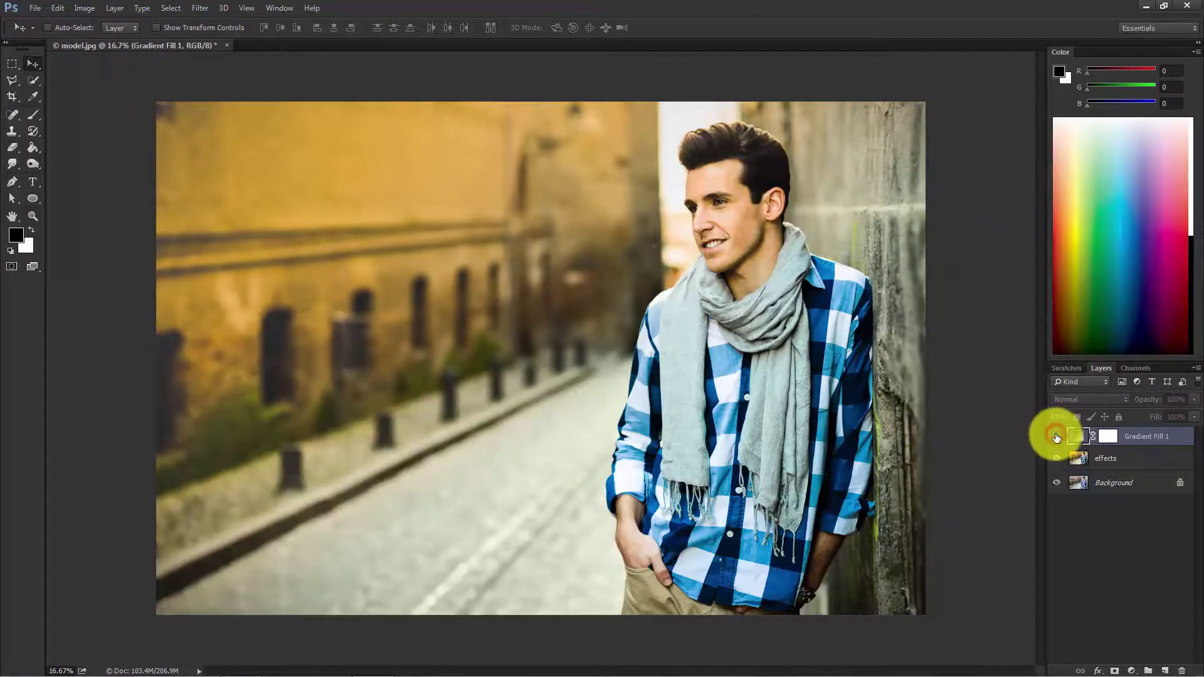
pyautogui.click(1057, 437)
pyautogui.click(1056, 437)
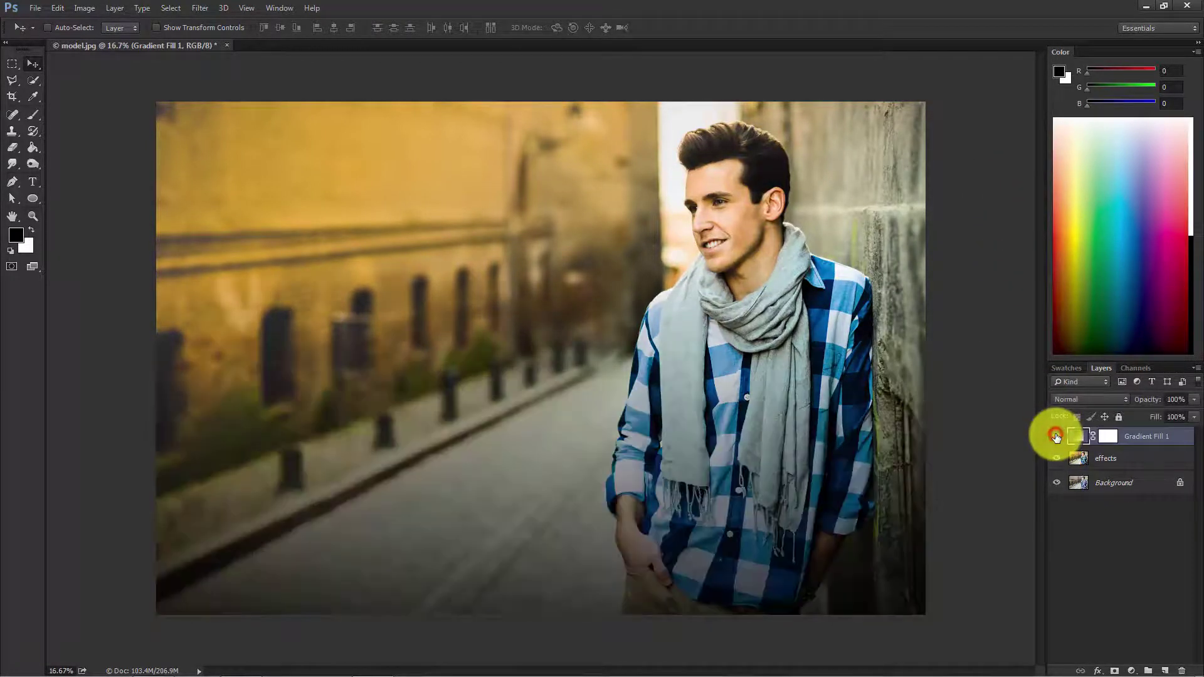
pyautogui.click(1103, 460)
# - Group the Gradient Fill 1 and effects layers and name the group EFFECTS
pyautogui.keyDown('ctrl'); pyautogui.click(1140, 432); pyautogui.keyUp('ctrl')
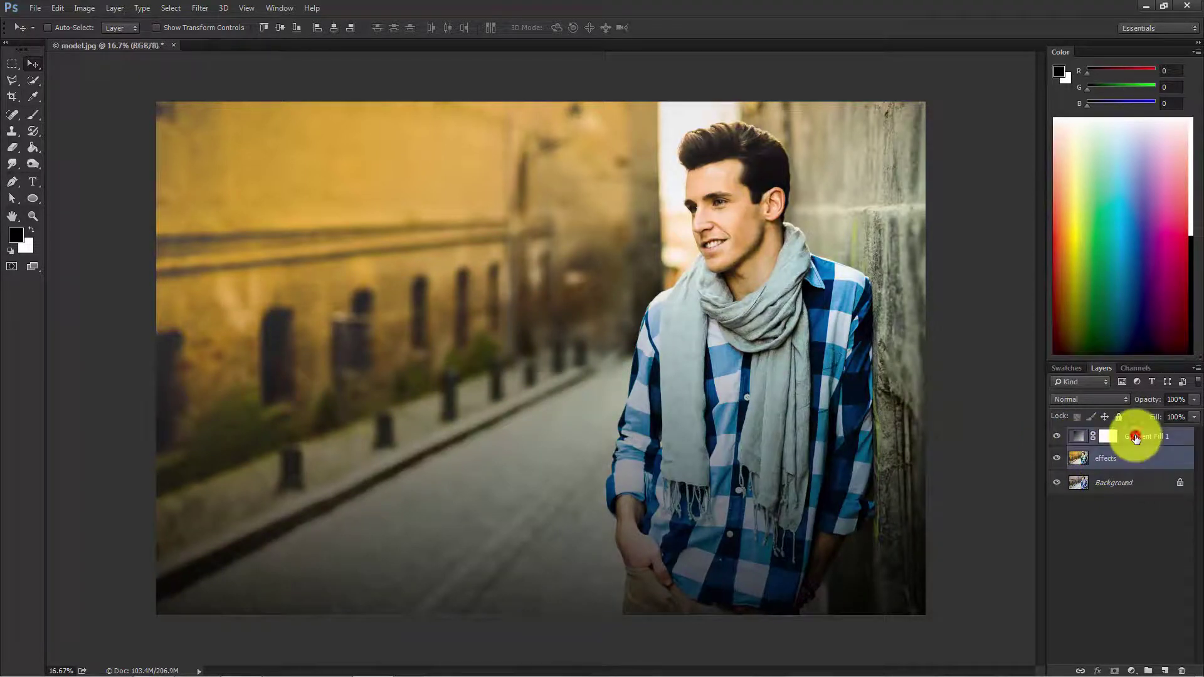
pyautogui.hotkey('ctrl', 'g')
pyautogui.doubleClick(1105, 434)
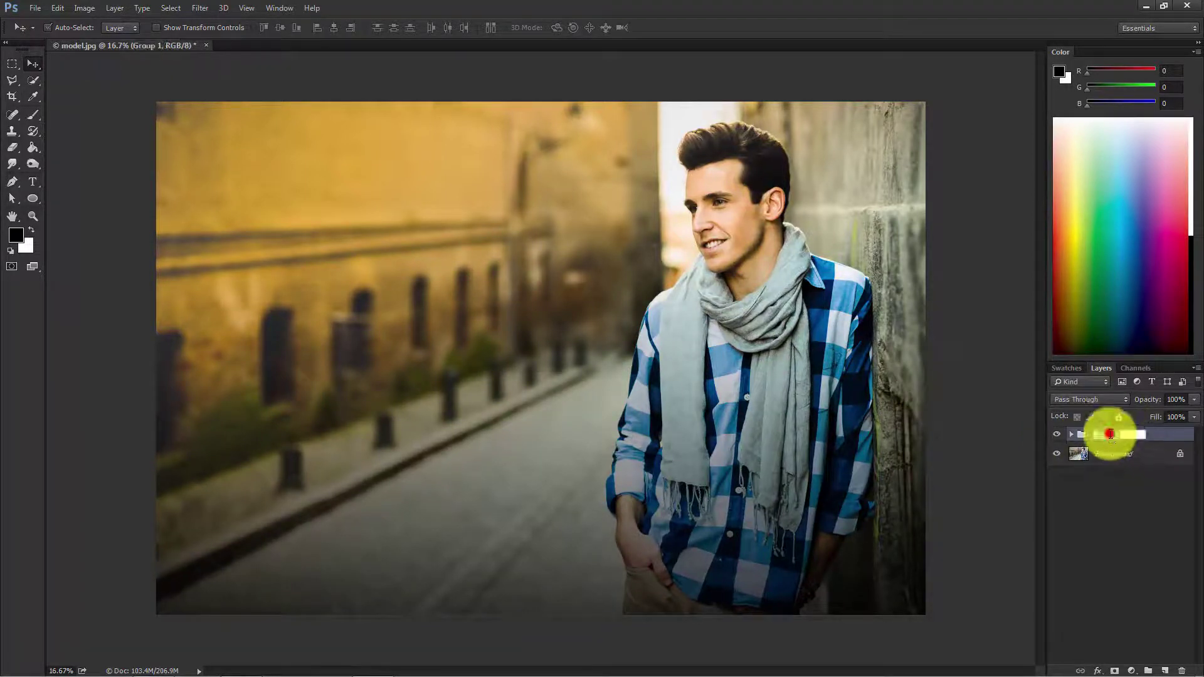
pyautogui.write('EFFECTS')
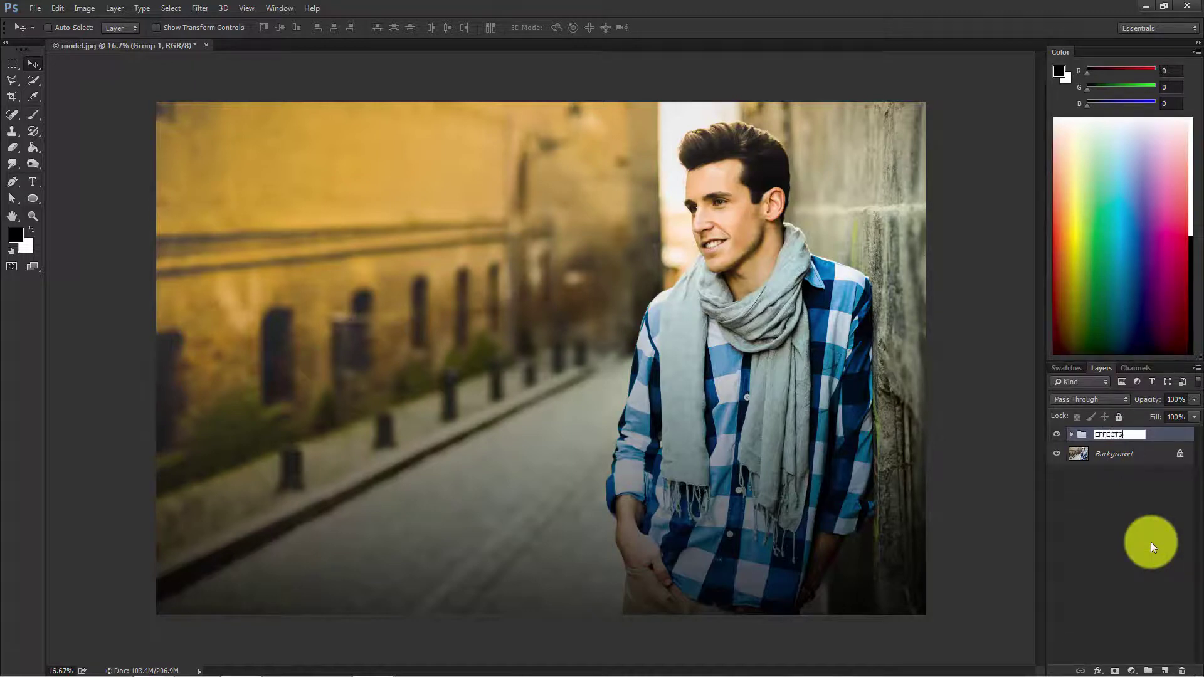
pyautogui.press('Return')
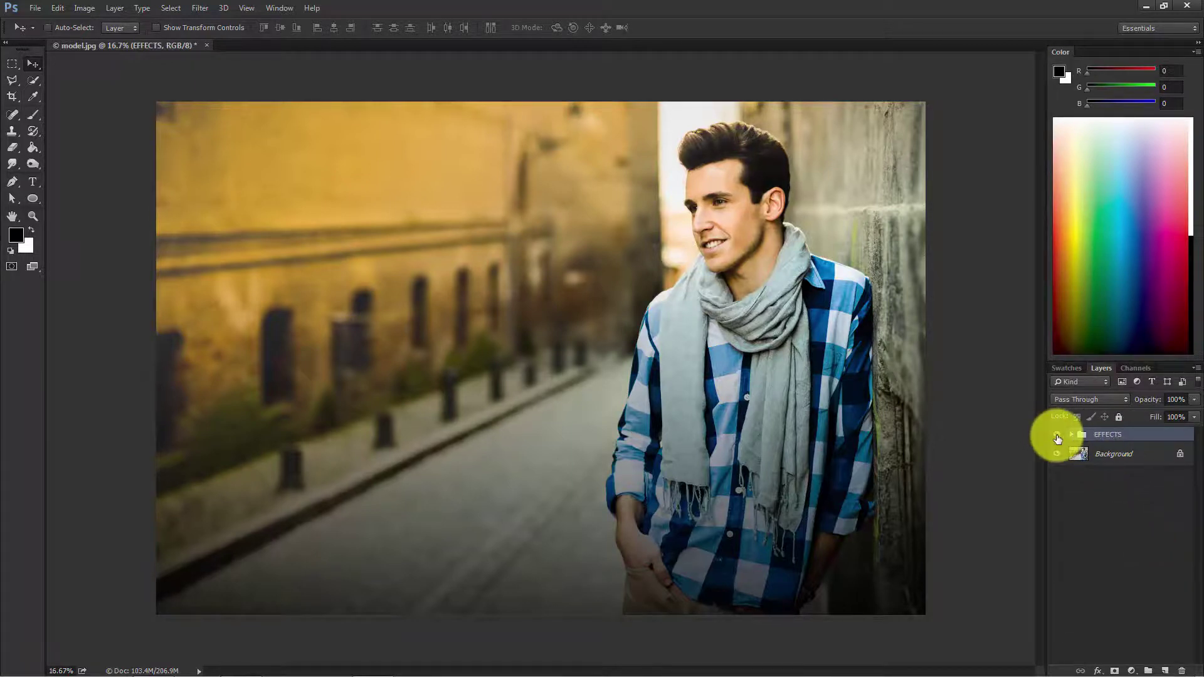
# - Toggle the EFFECTS group's visibility to compare against the original photo
pyautogui.click(1056, 435)
pyautogui.click(1056, 435)
pyautogui.click(1057, 436)
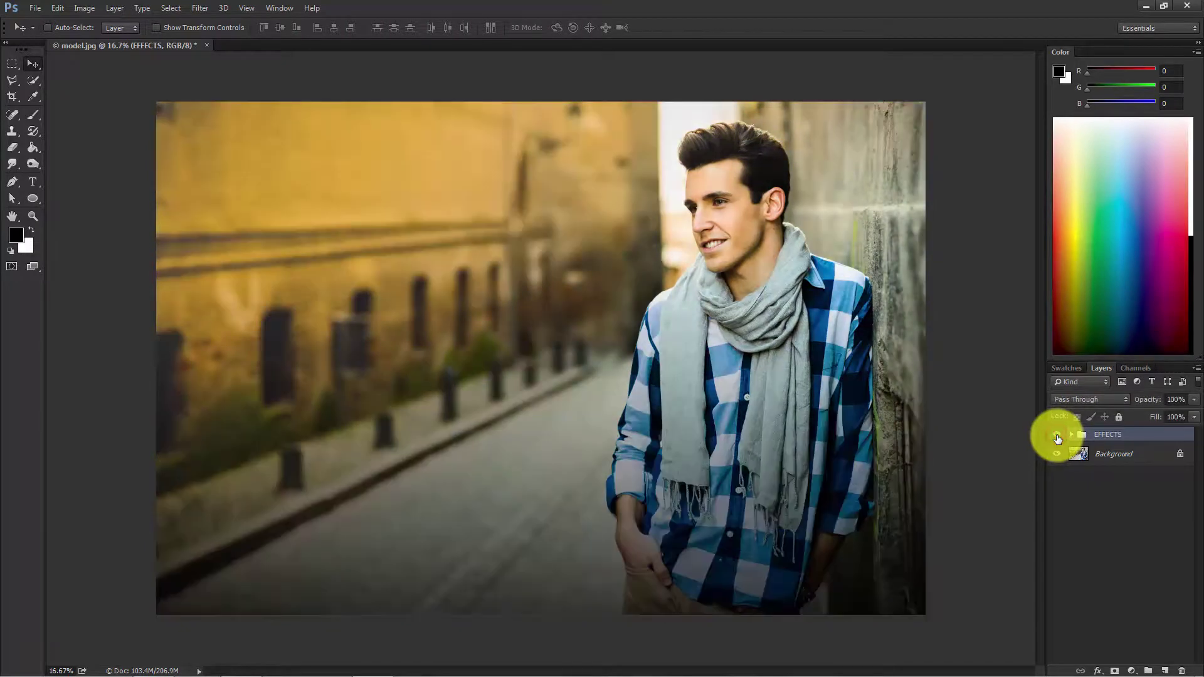